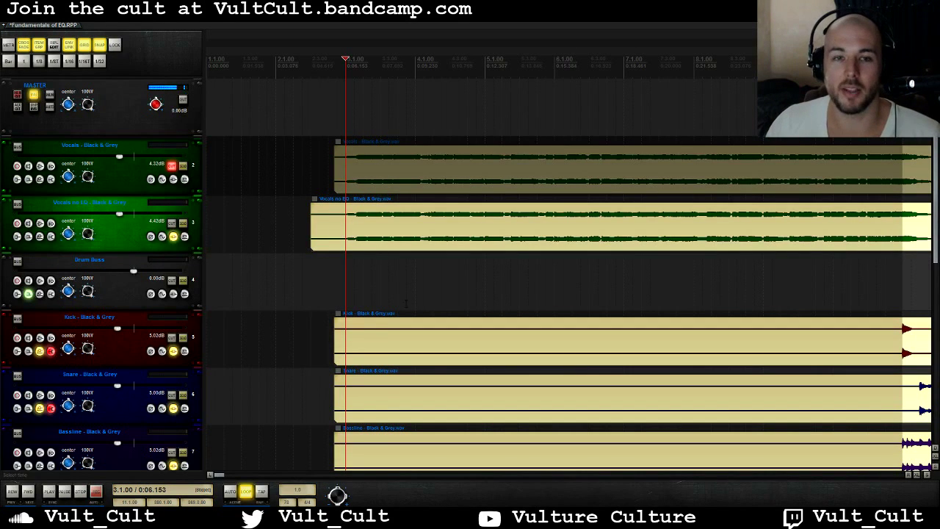
Step: Review the "EQ'd in Solo" curve on the "Vocals no EQ" track and play the mix from bar 19
click(173, 235)
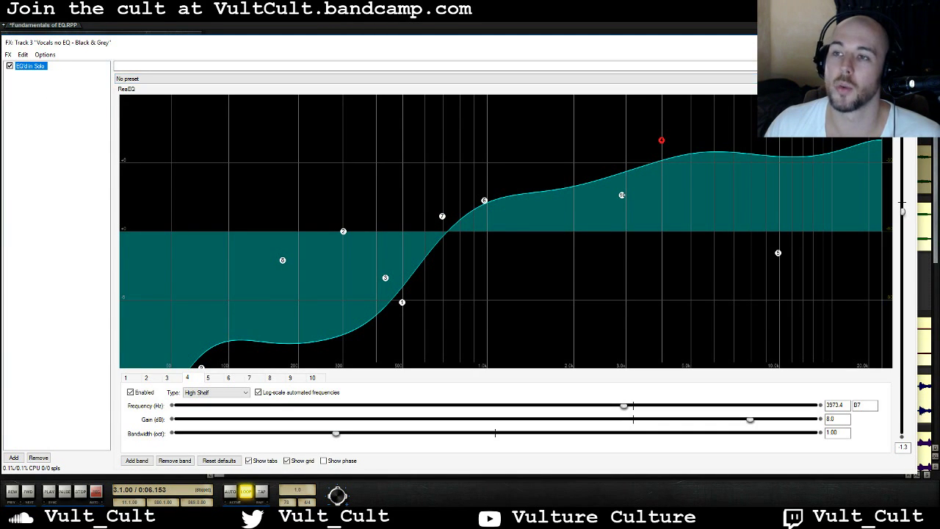
click(906, 42)
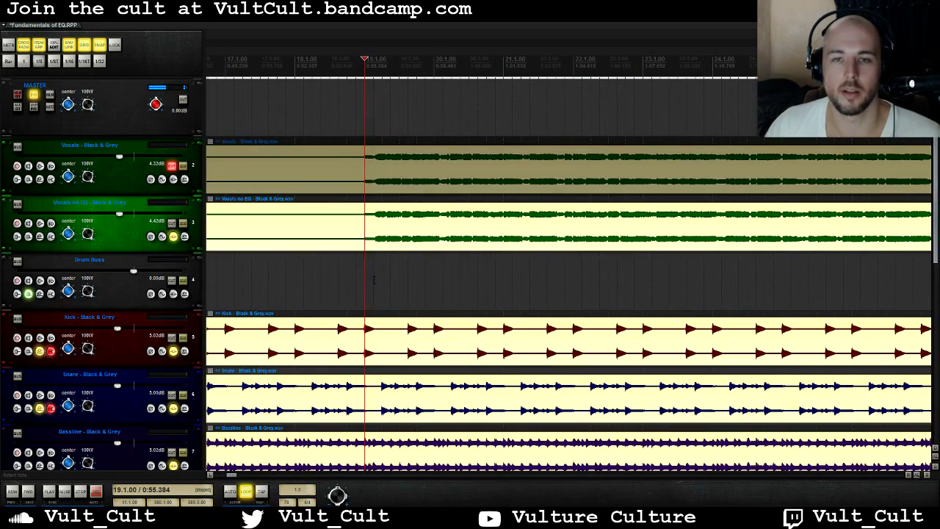
key(space)
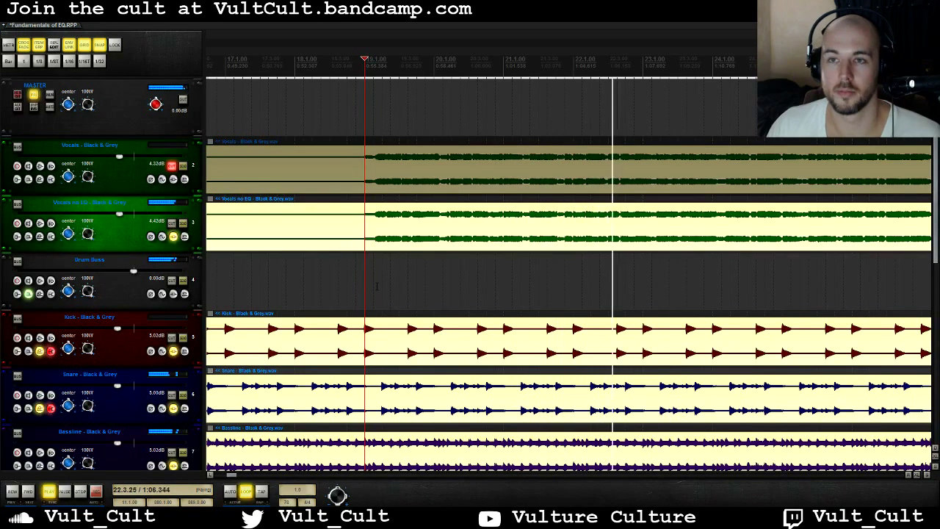
key(space)
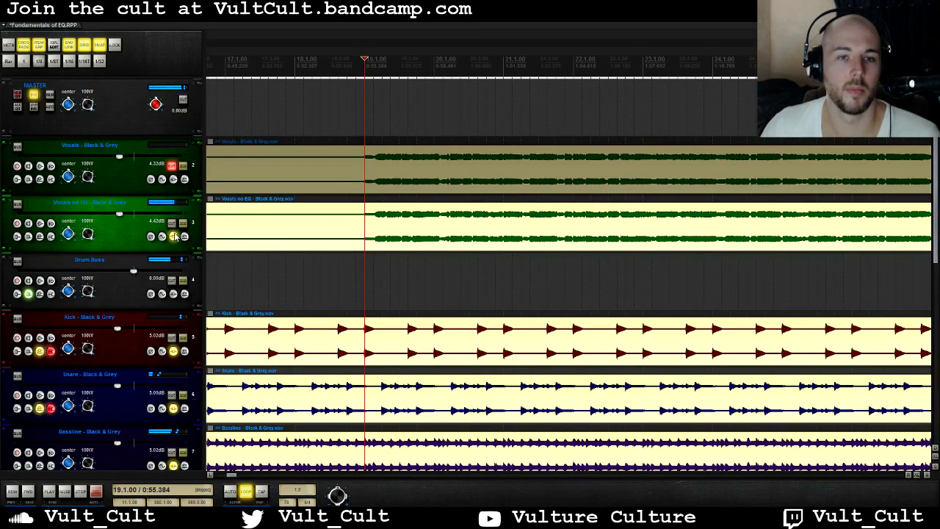
Step: Add a second ReaEQ instance to the "Vocals no EQ" track and rename it "EQ'd out of Solo"
click(174, 236)
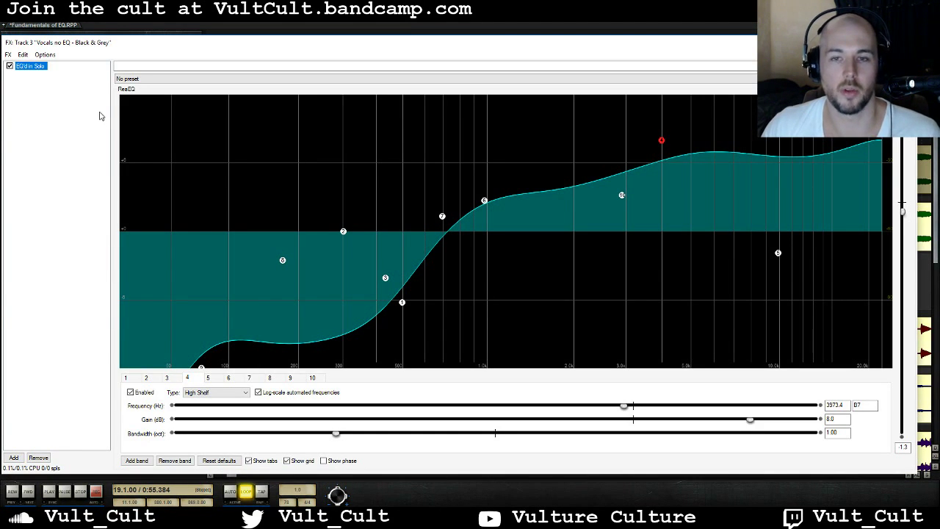
double_click(39, 69)
click(550, 224)
click(831, 442)
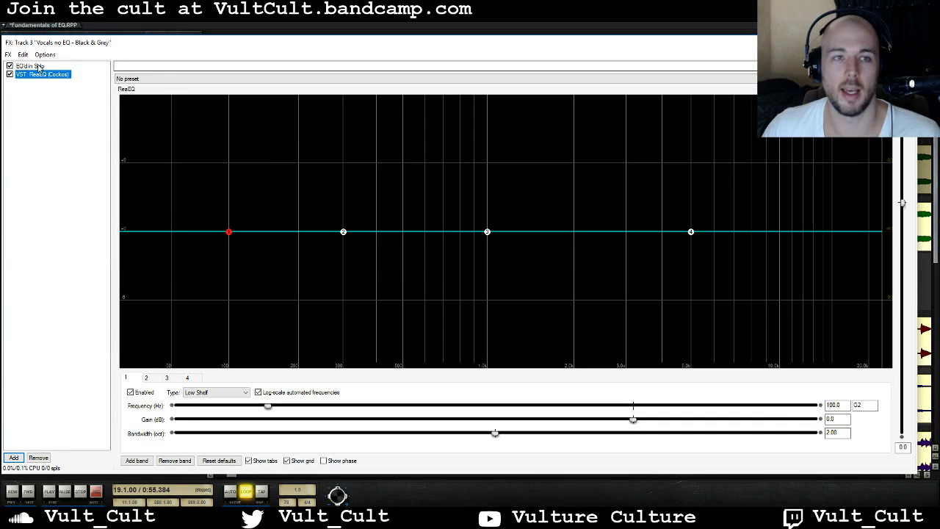
key(F2)
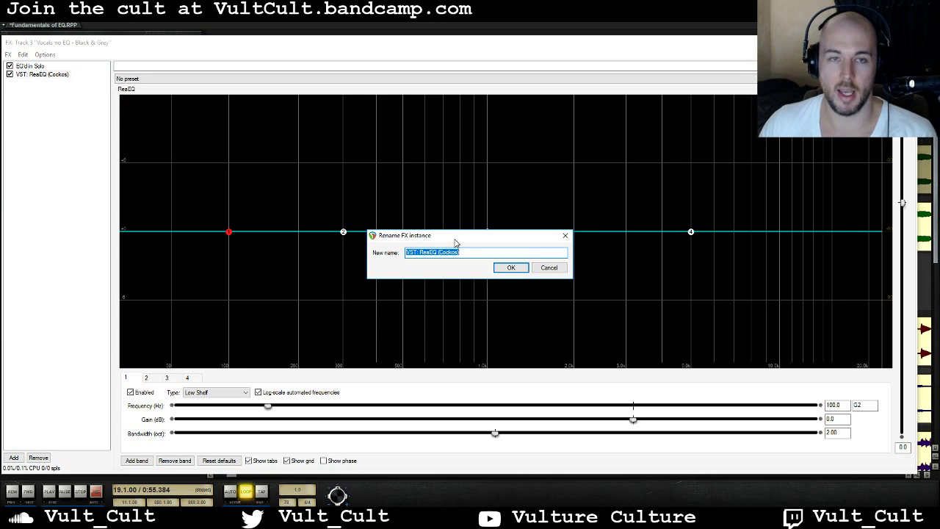
text(EQ'd out of Solo)
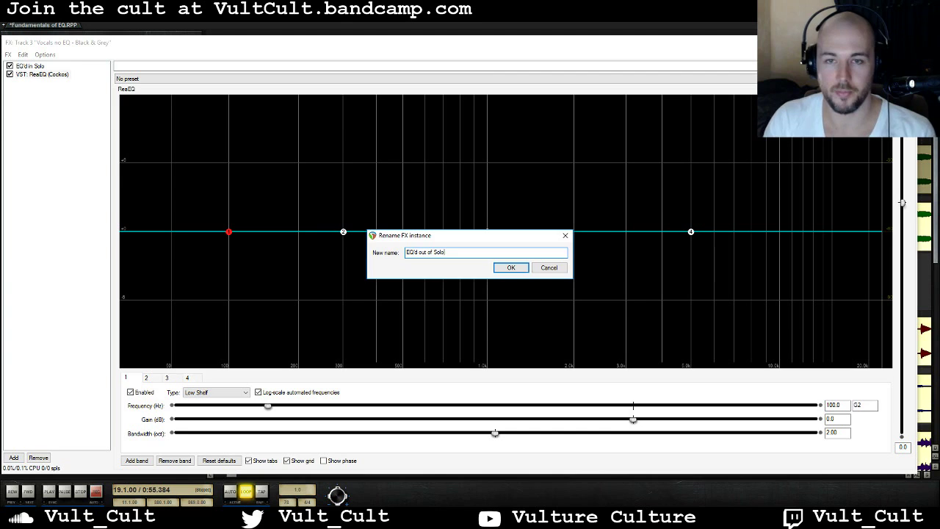
key(Return)
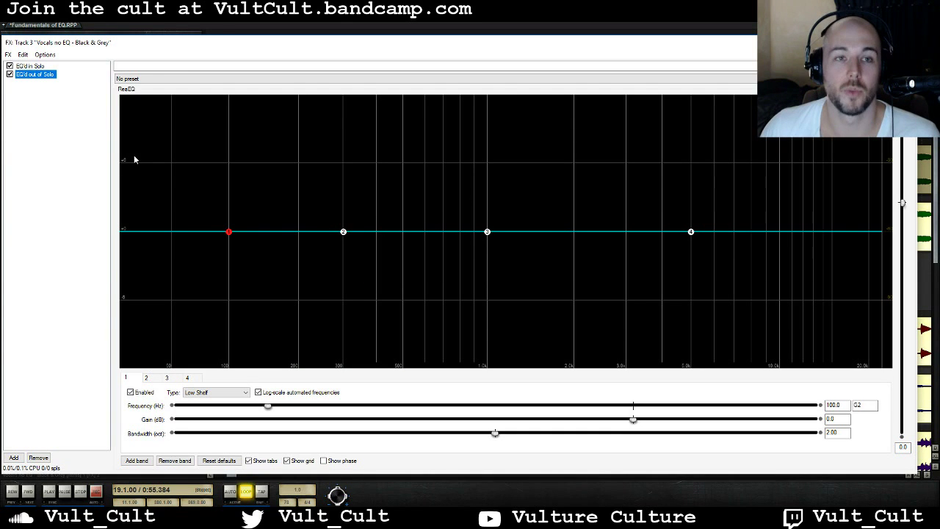
click(906, 42)
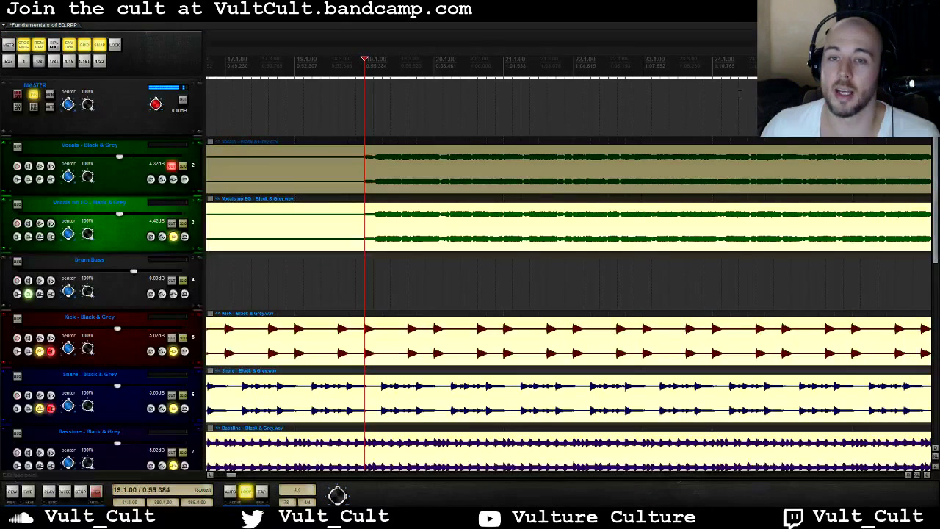
Step: Bypass the "EQ'd in Solo" effect on the "Vocals no EQ" track and play the mix from bar 19
click(185, 231)
click(186, 231)
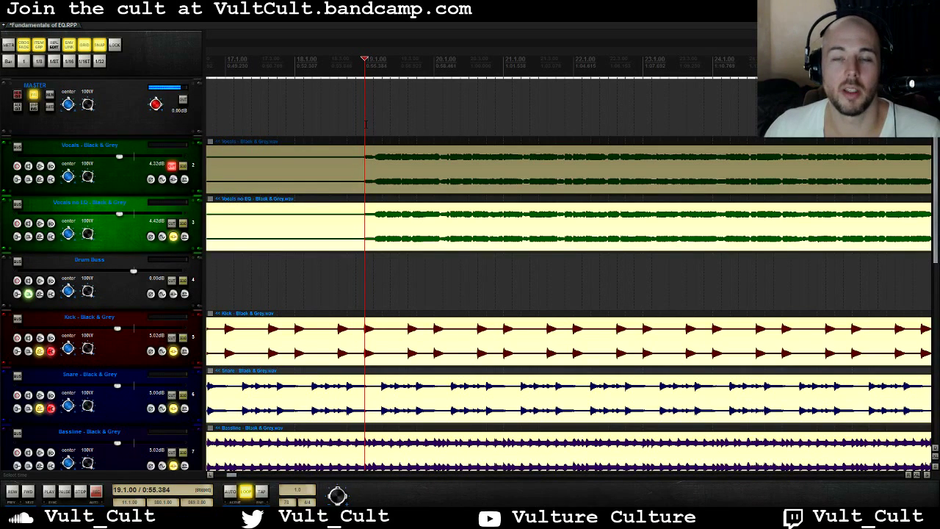
click(171, 224)
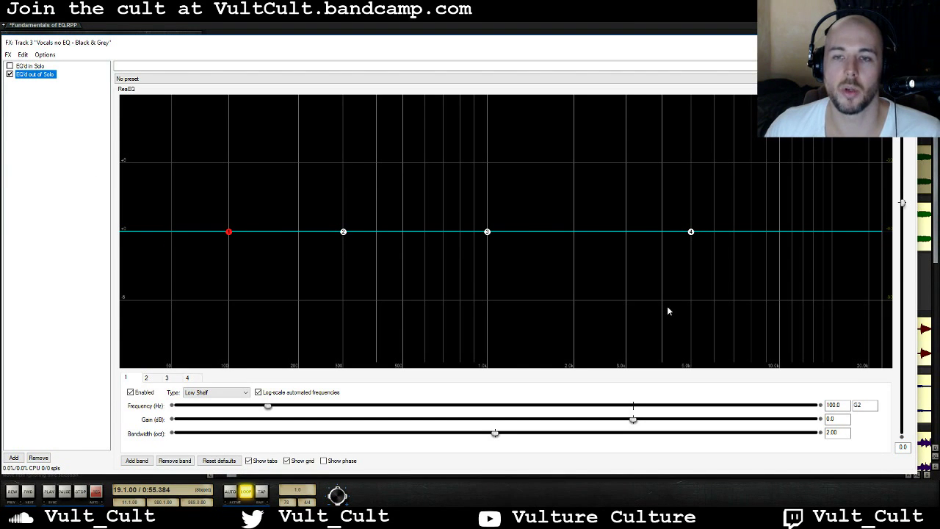
key(space)
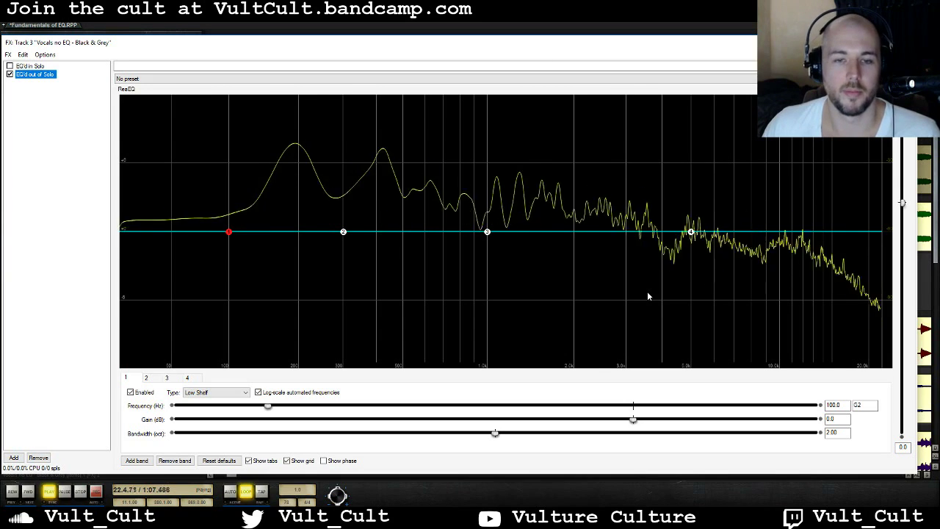
key(space)
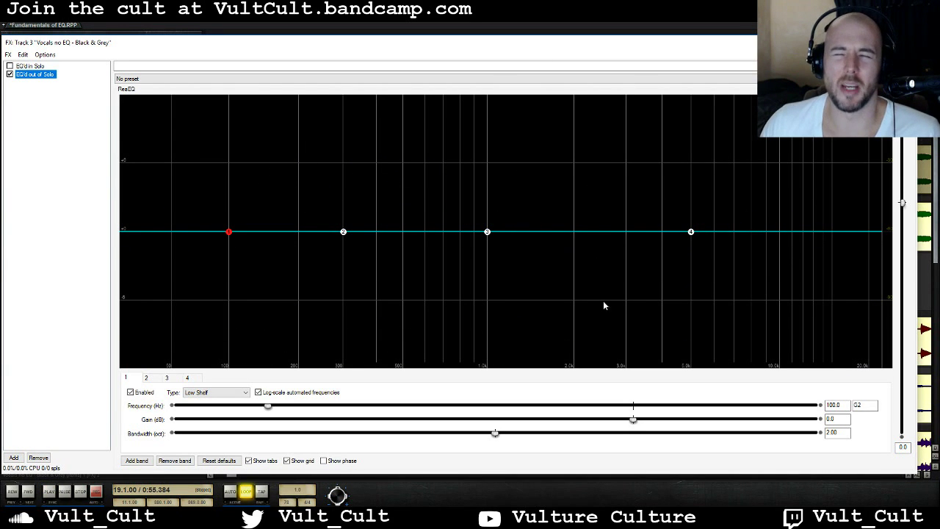
Step: Set the bandwidth of the 100 Hz low shelf, band 1, to 1 octave
mouse_move(488, 238)
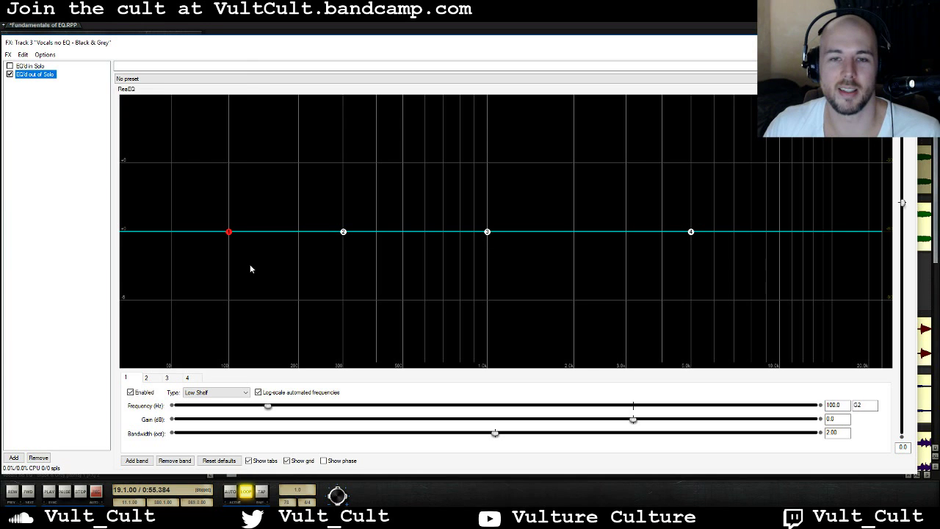
mouse_move(231, 240)
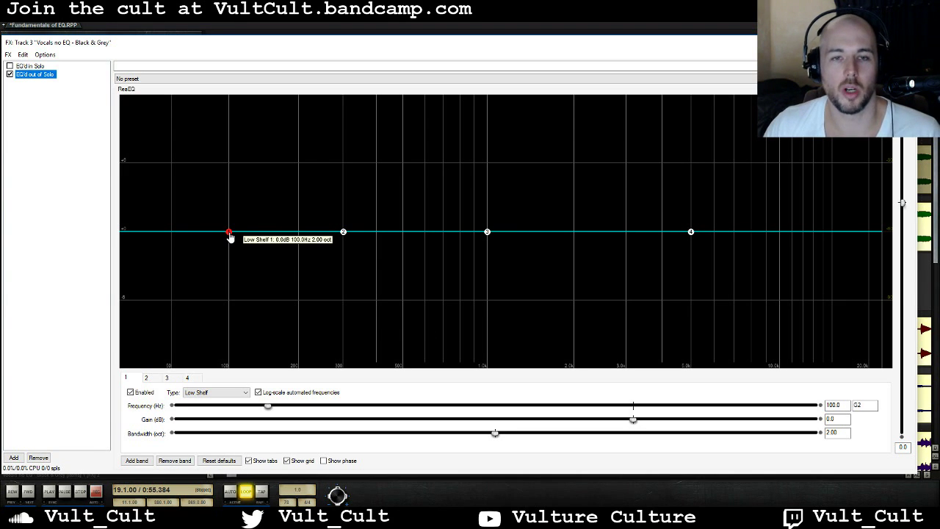
double_click(844, 433)
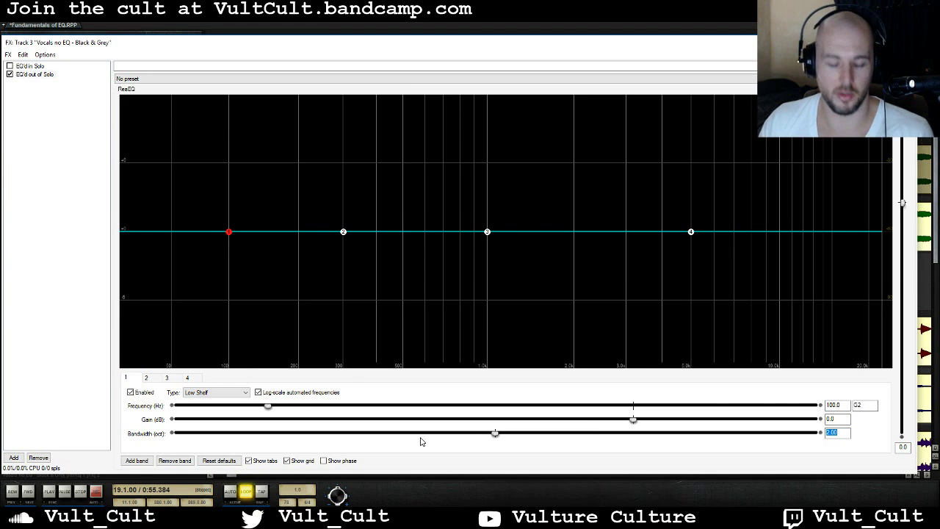
text(1)
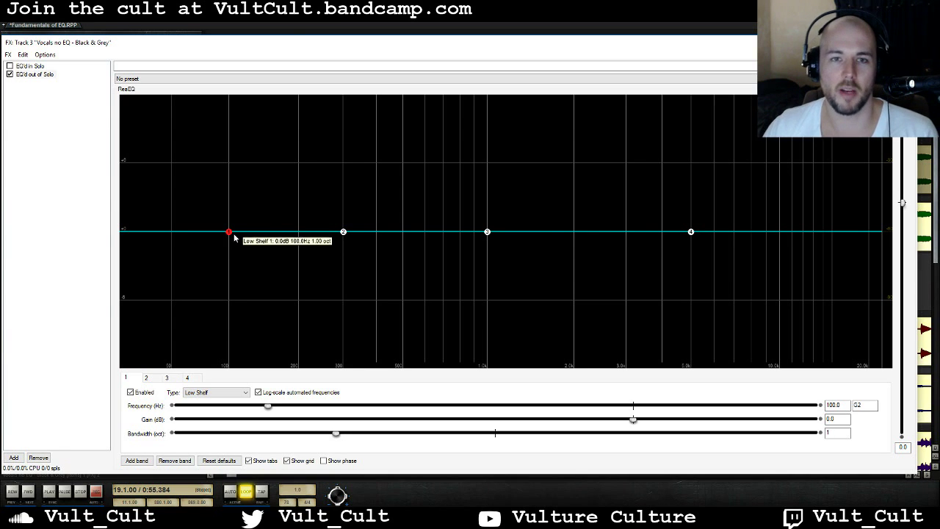
Step: Change EQ band 2 to a High Pass filter and lower its frequency to 20 Hz
click(146, 378)
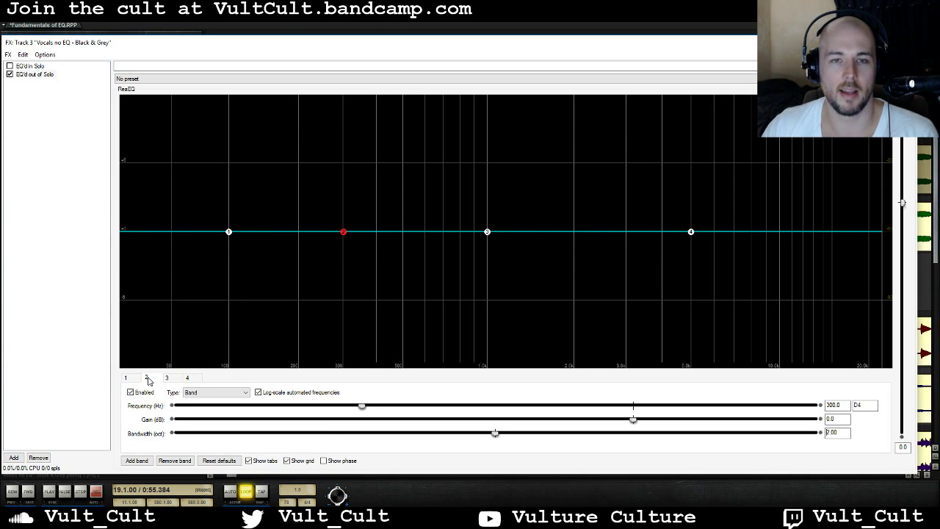
click(211, 392)
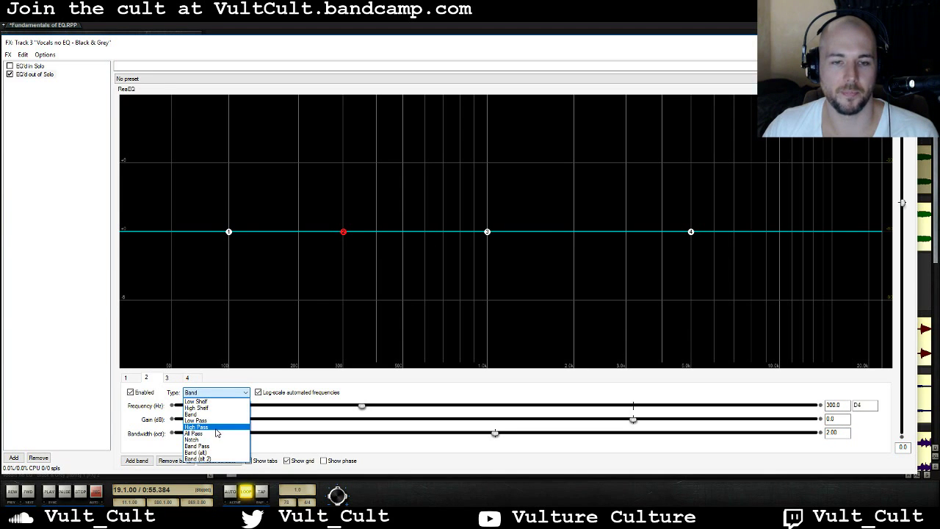
click(217, 427)
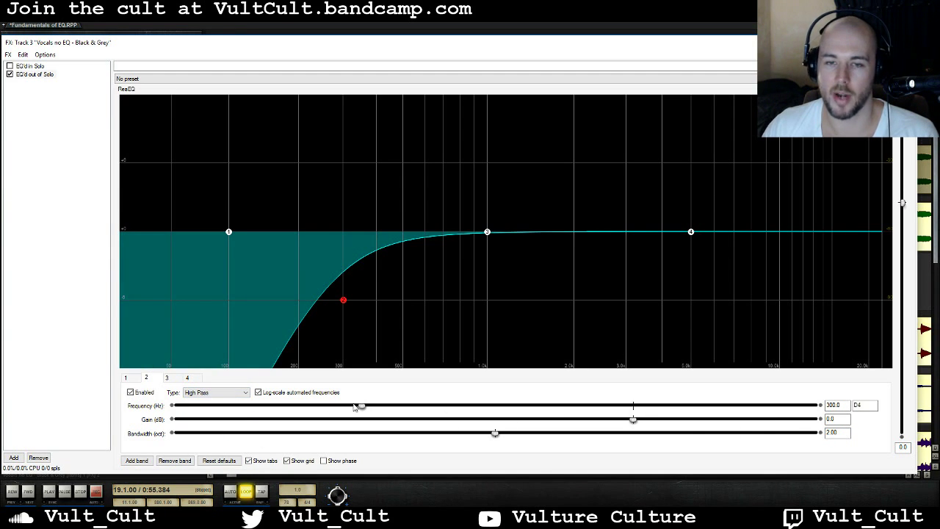
drag(363, 406, 151, 416)
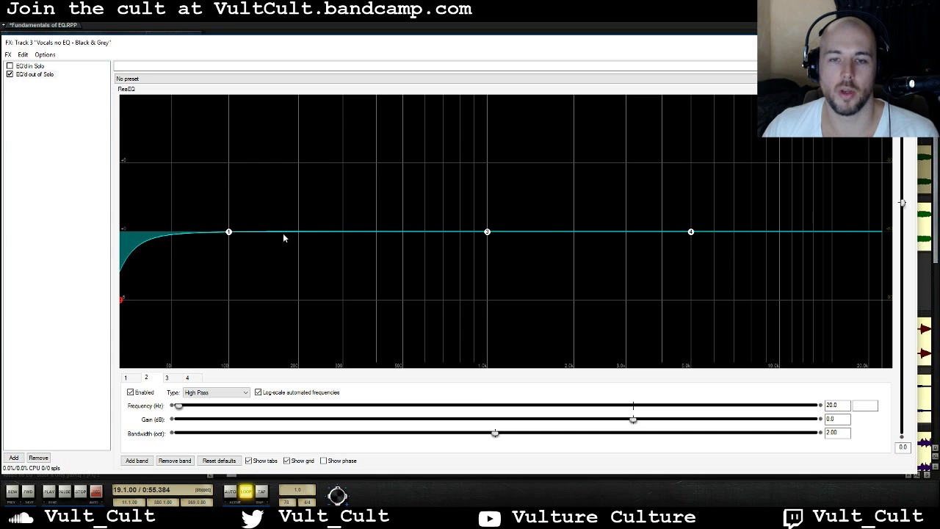
Step: Change EQ band 3 to a Low Shelf at 500 Hz with a bandwidth of 1 octave
click(486, 233)
click(228, 394)
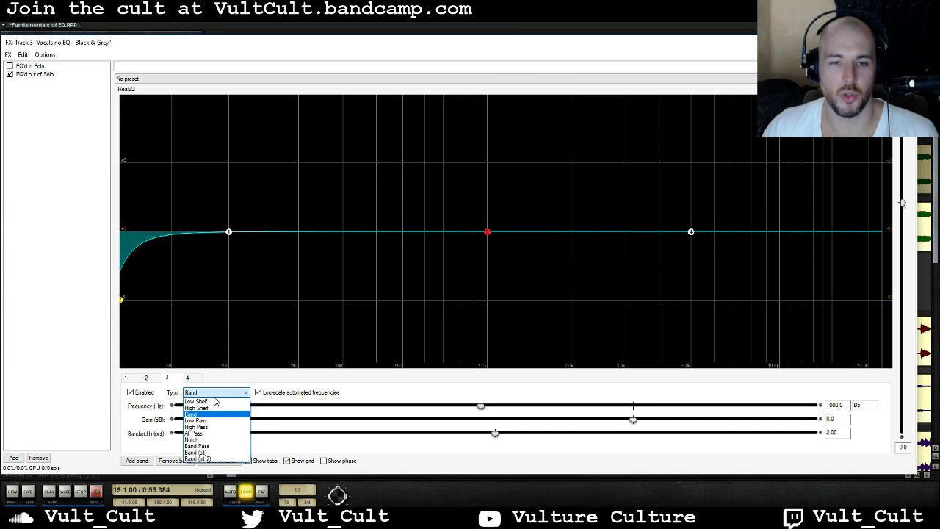
click(213, 400)
double_click(837, 404)
text(500)
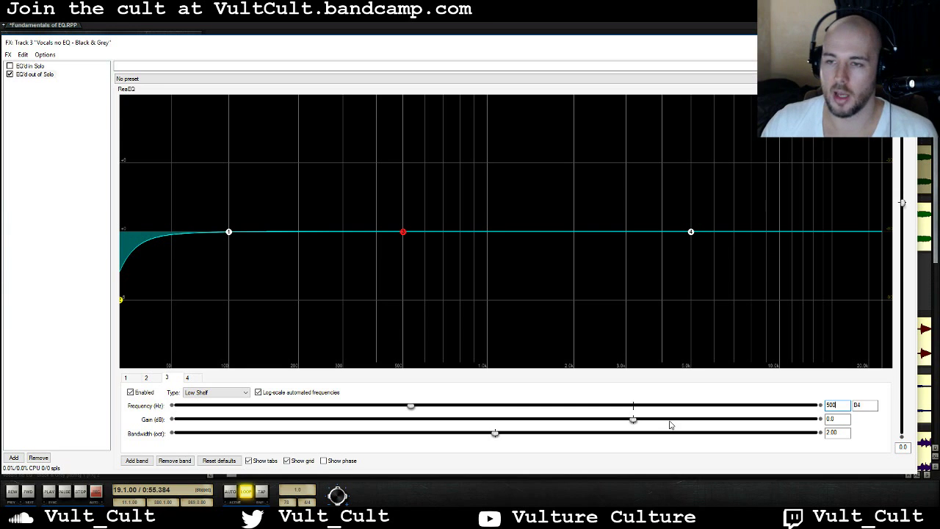
drag(839, 433, 669, 447)
text(1)
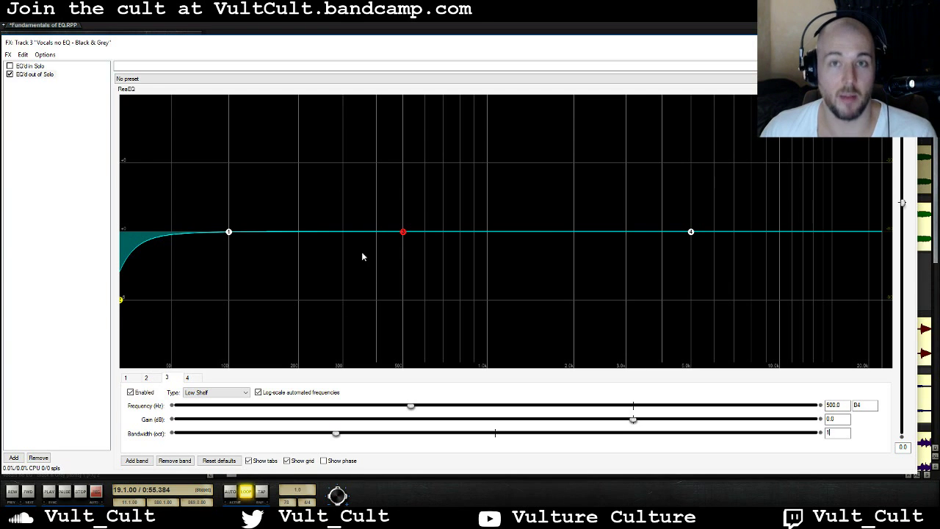
Step: Set the band 4 high shelf to a bandwidth of 1 octave and a frequency of 2000 Hz
click(690, 231)
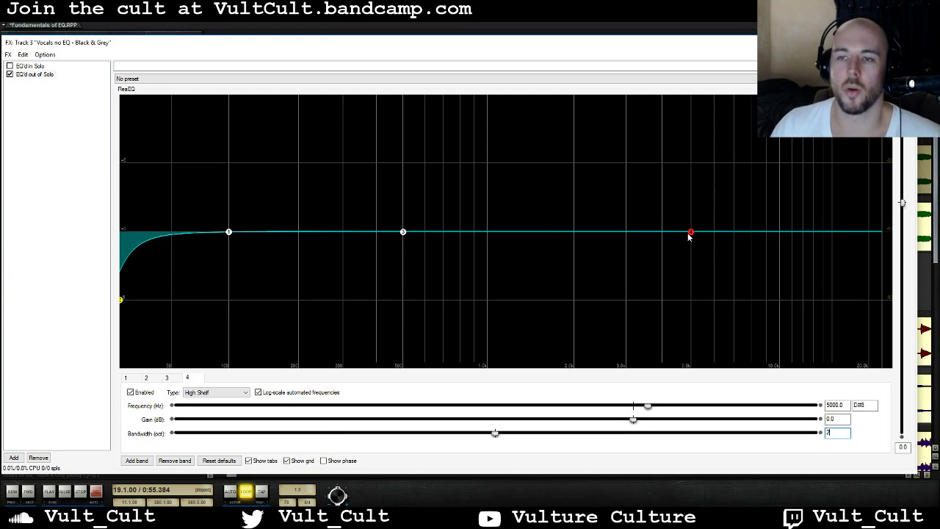
key(BackSpace)
text(1)
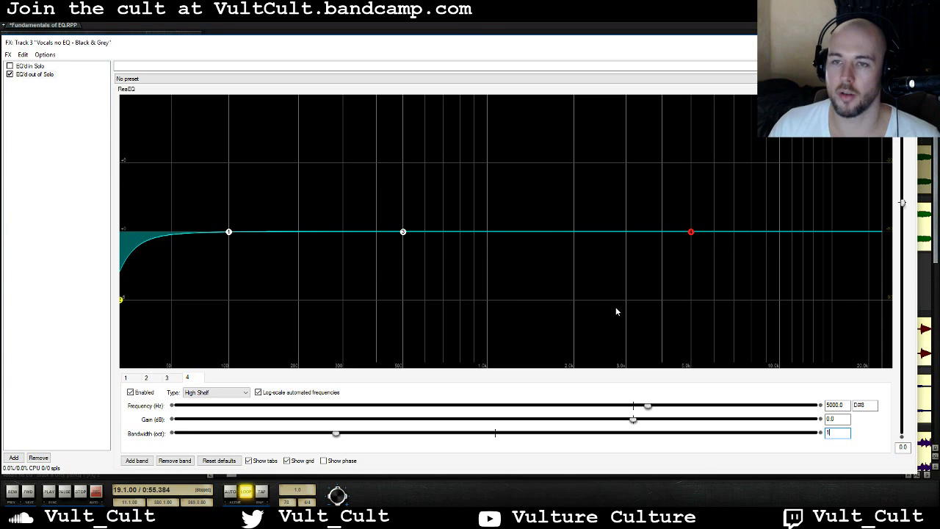
double_click(839, 403)
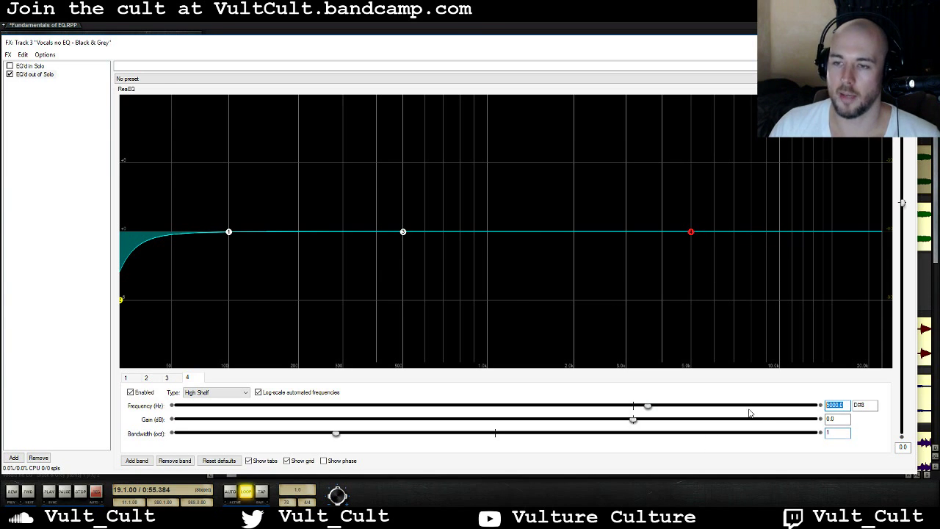
text(2000)
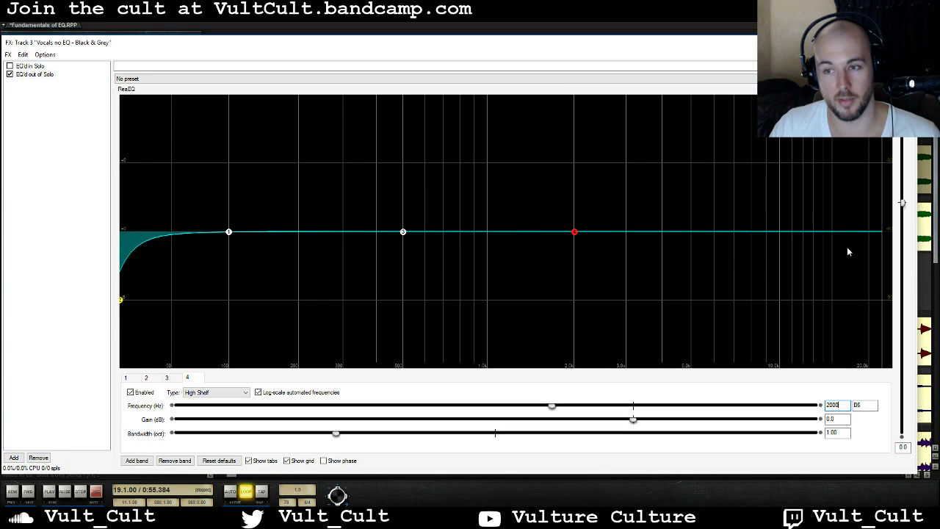
Step: Add EQ band 5 as a High Shelf at 5000 Hz with a bandwidth of 1 octave
mouse_move(574, 234)
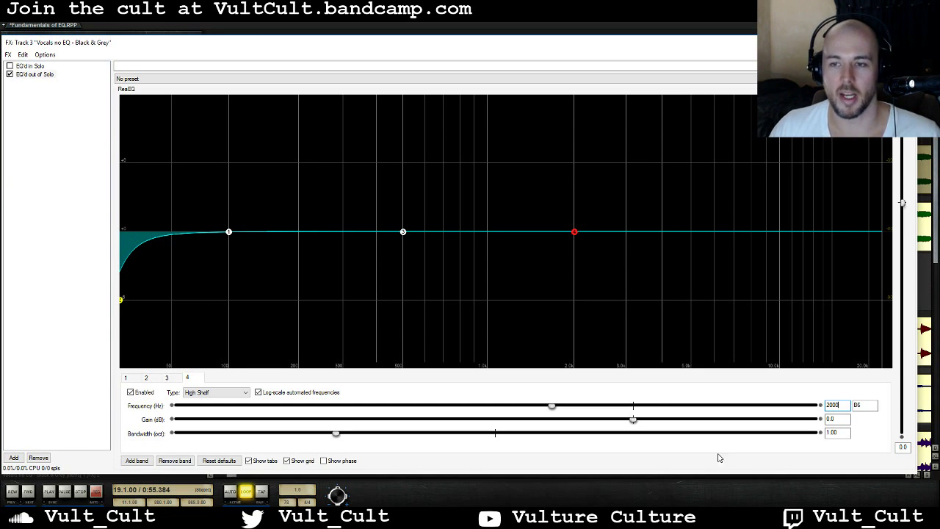
click(131, 461)
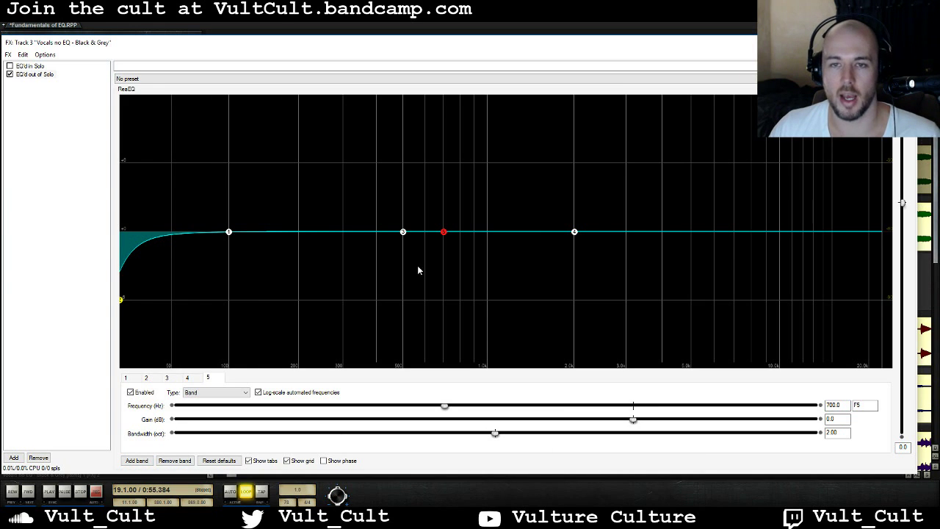
double_click(832, 405)
text(5000)
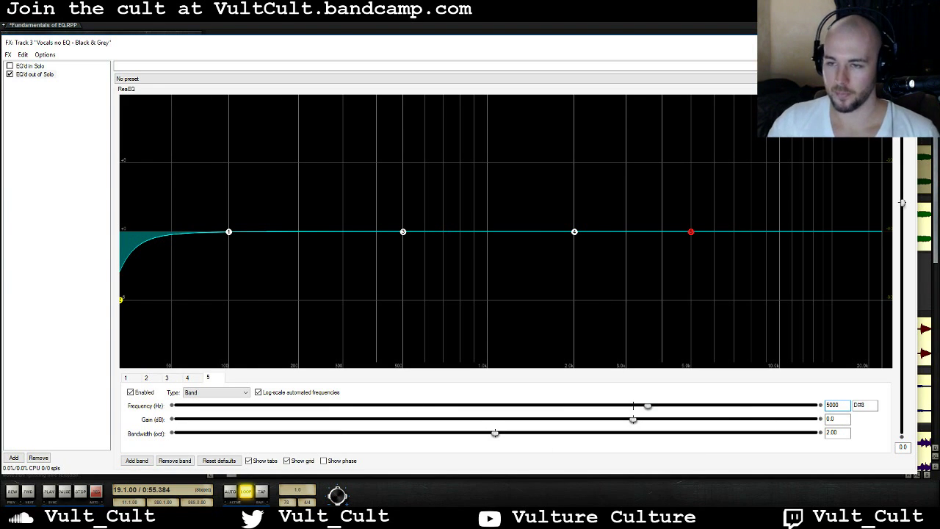
double_click(837, 432)
text(1)
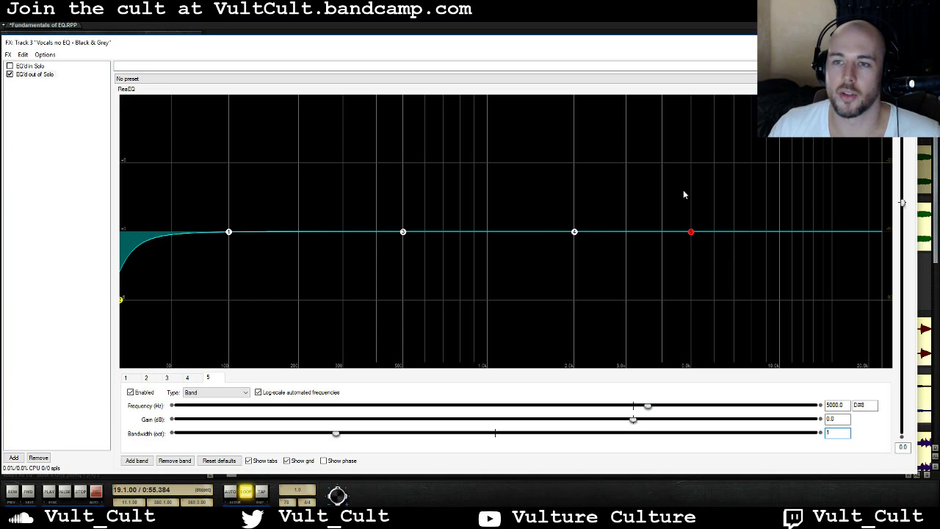
click(220, 393)
click(214, 409)
Step: Add EQ band 6 as a High Shelf with its frequency set to 1000 Hz
click(136, 461)
click(216, 393)
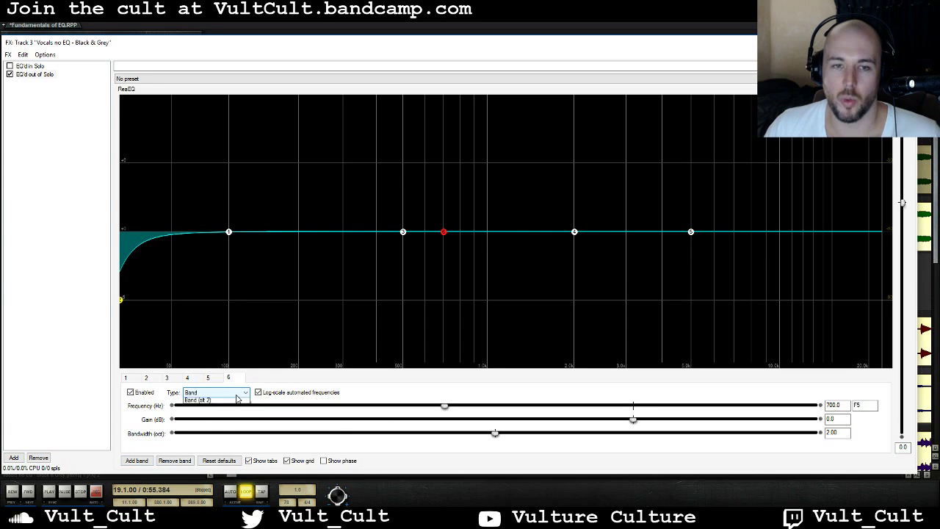
click(228, 410)
double_click(833, 405)
text(1000)
key(Return)
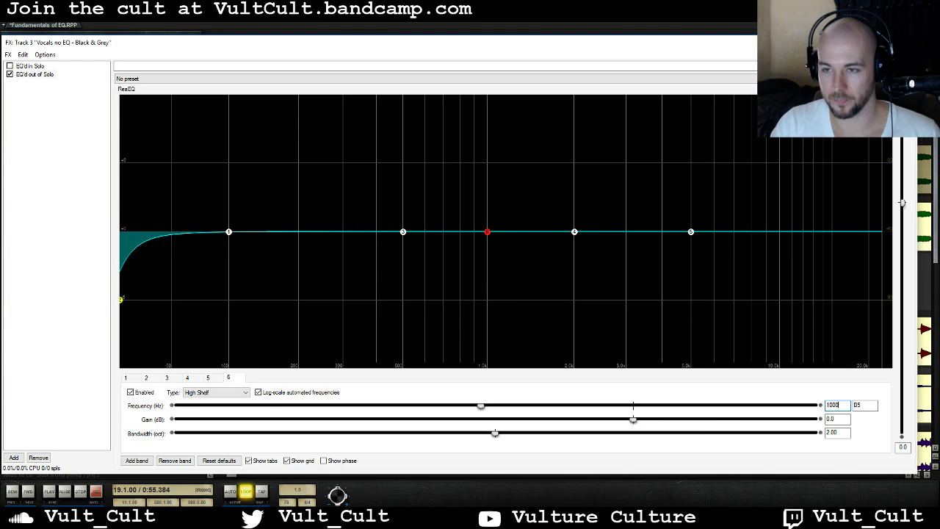
Step: Set EQ band 6 to a frequency of 10000 Hz and a bandwidth of 1 octave
text(0)
key(Return)
key(Tab)
key(Tab)
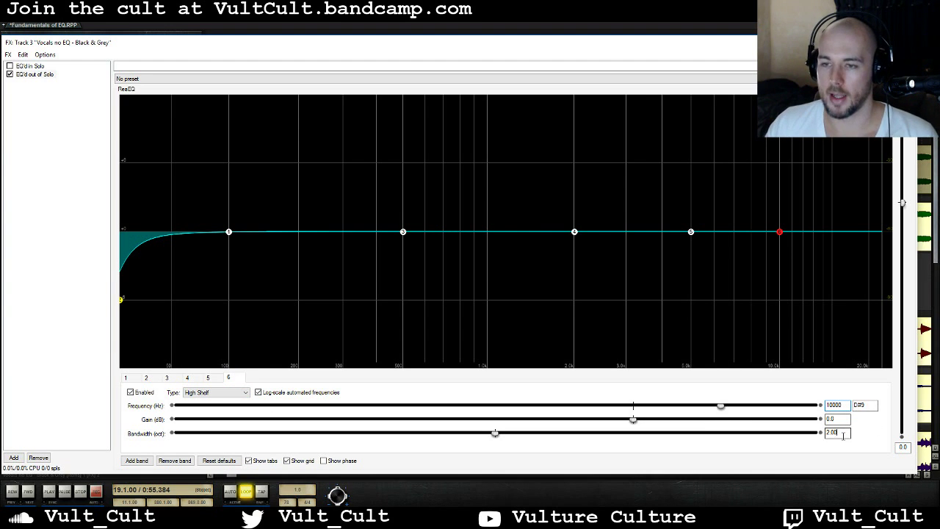
text(1)
key(Return)
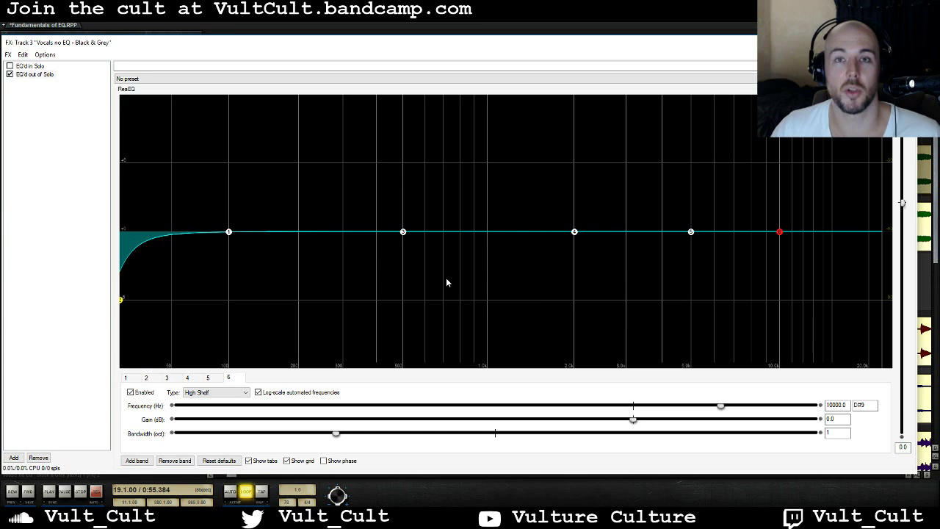
Step: Audition the mix and set the band 2 high-pass frequency to about 100 Hz
key(space)
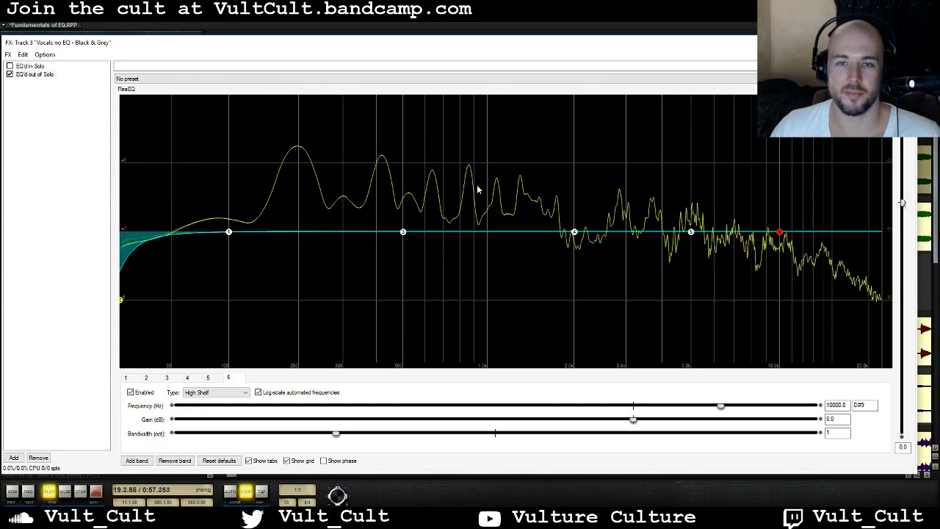
mouse_move(121, 307)
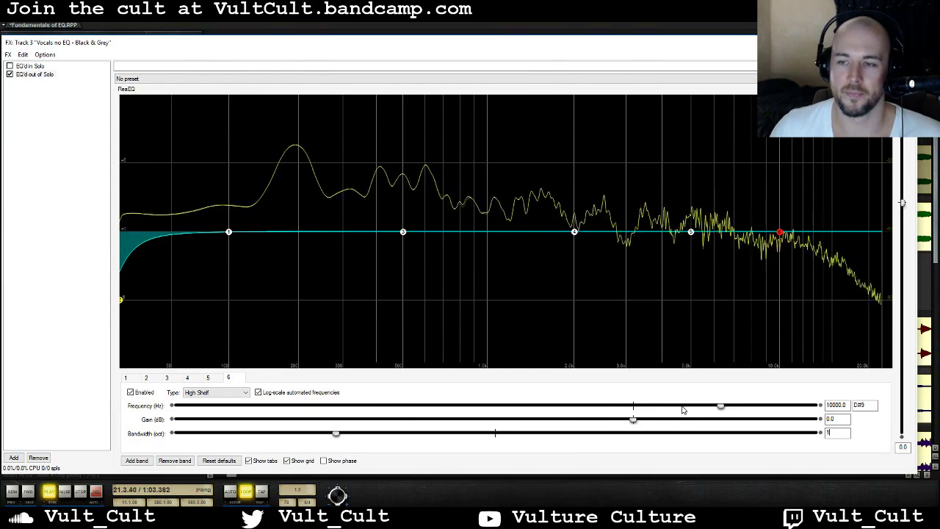
click(122, 301)
drag(173, 406, 290, 416)
key(space)
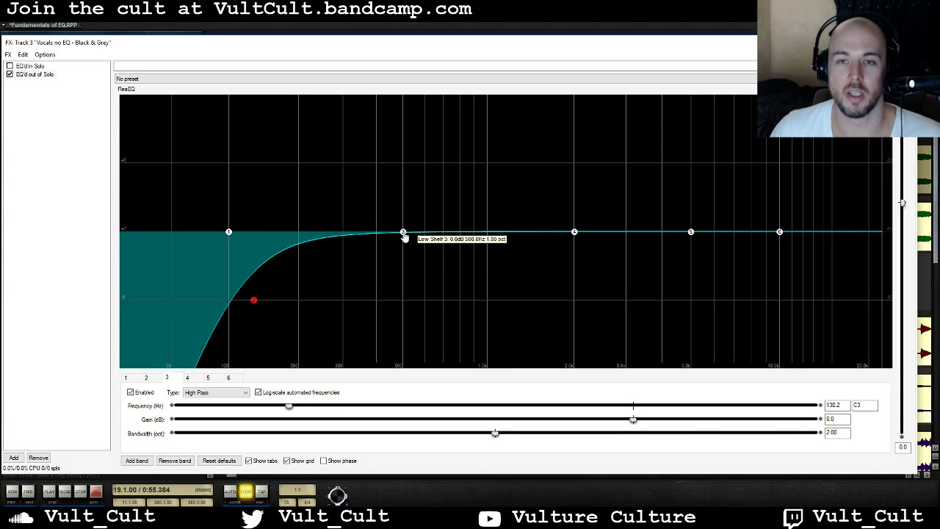
drag(253, 299, 230, 307)
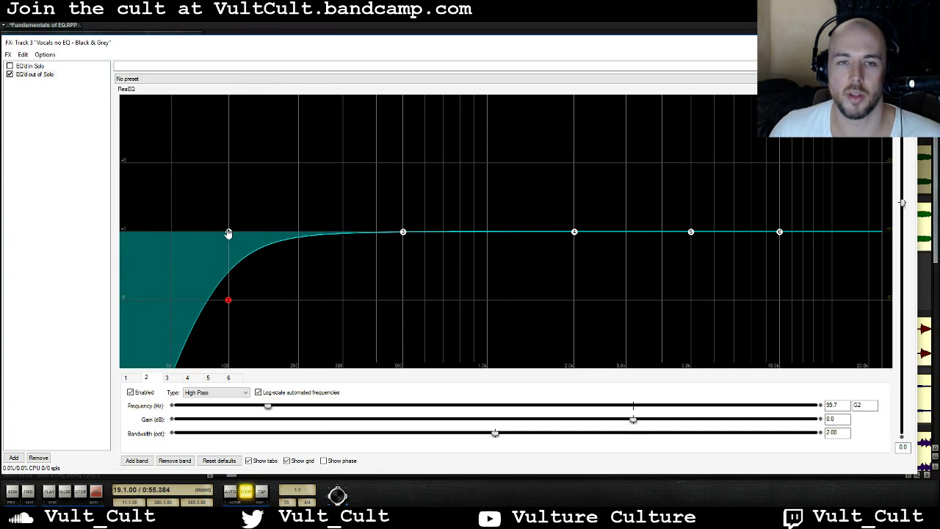
Step: During playback, cut the band 3 low shelf to -10.0 dB and raise the EQ's output gain to 5.0 dB
click(403, 235)
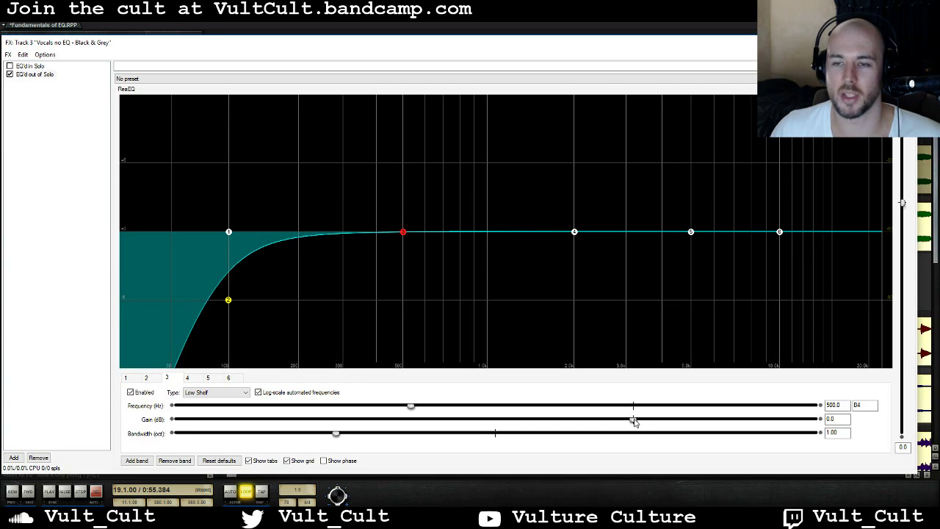
key(space)
drag(633, 420, 528, 425)
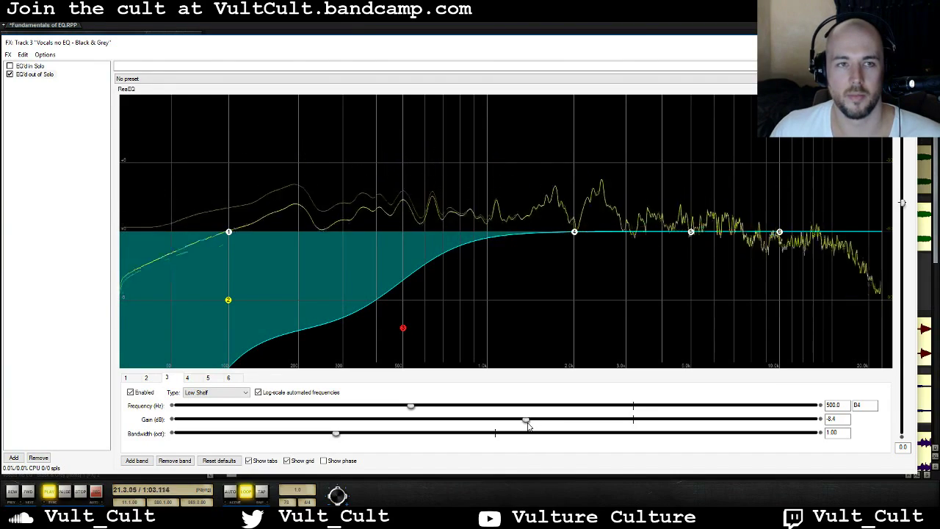
drag(903, 205, 914, 184)
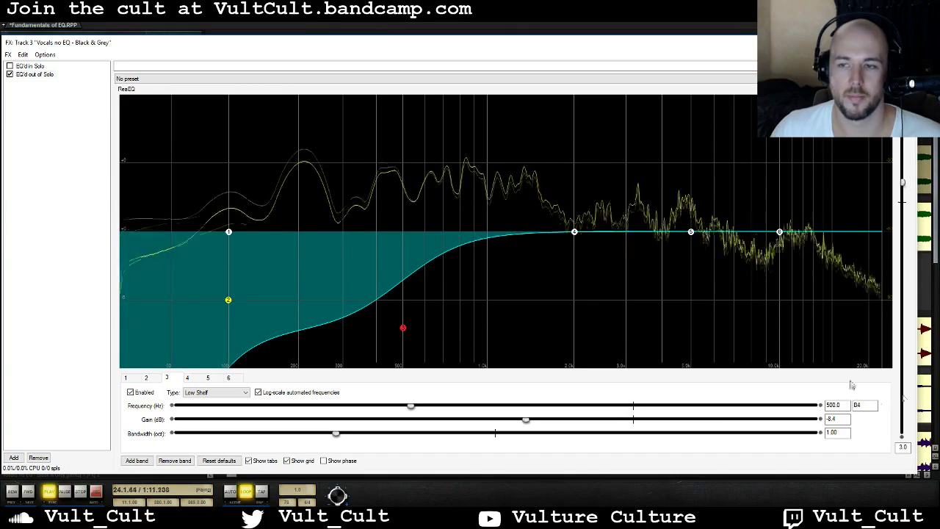
drag(525, 419, 512, 428)
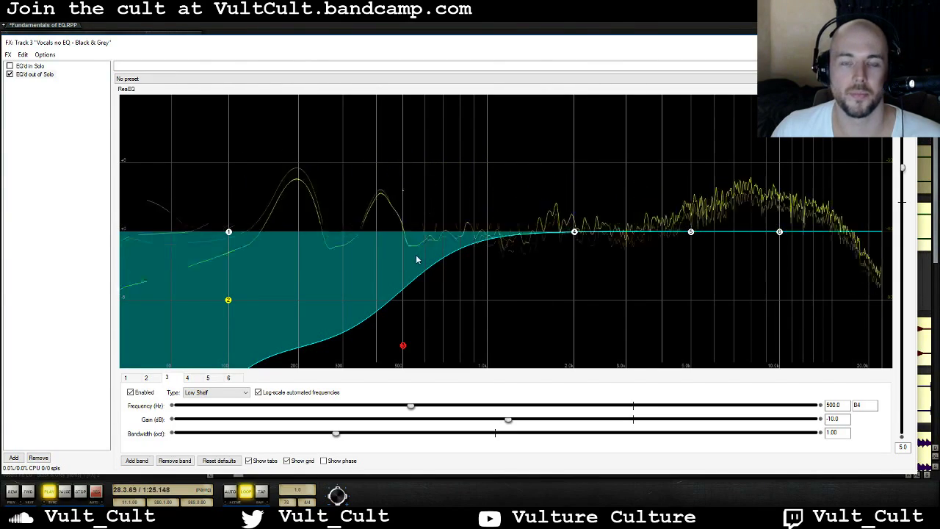
key(space)
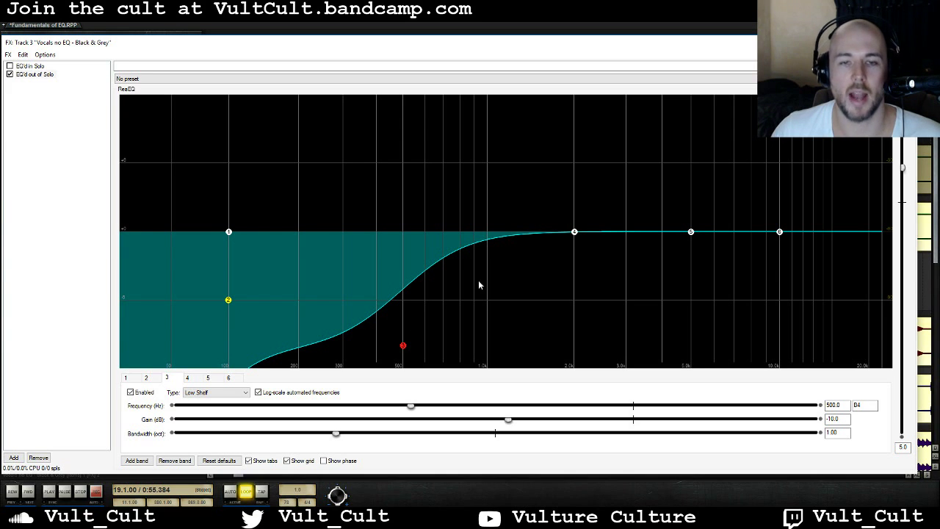
Step: Add EQ band 7 at 1000 Hz and cut its gain to -1.0 dB during playback
click(136, 460)
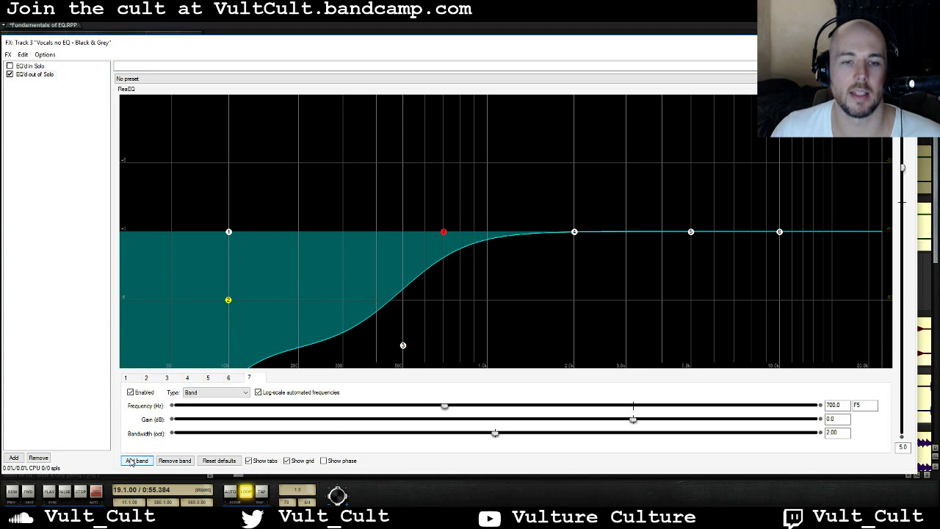
double_click(844, 405)
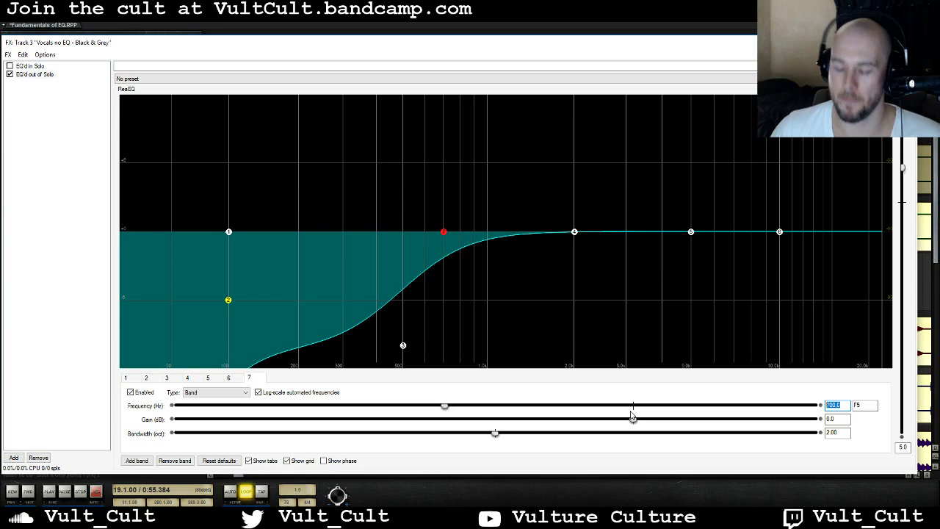
text(1000)
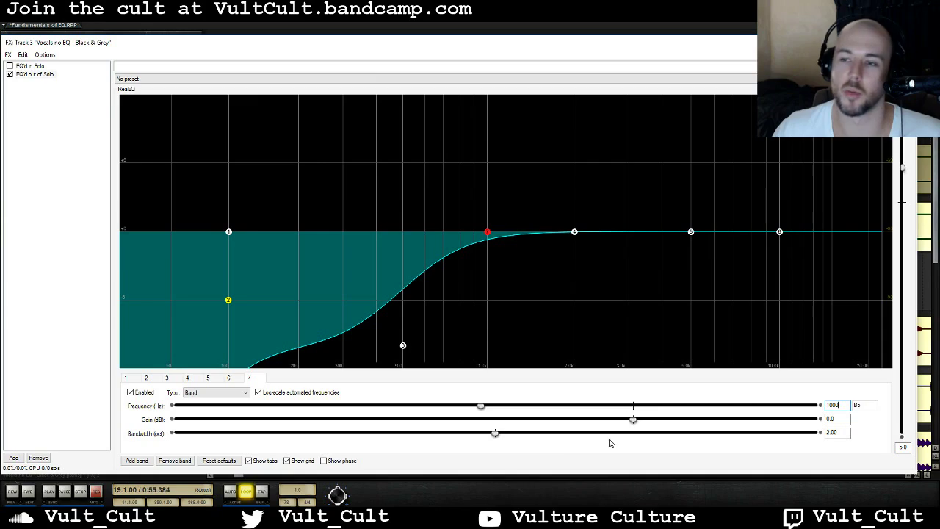
key(space)
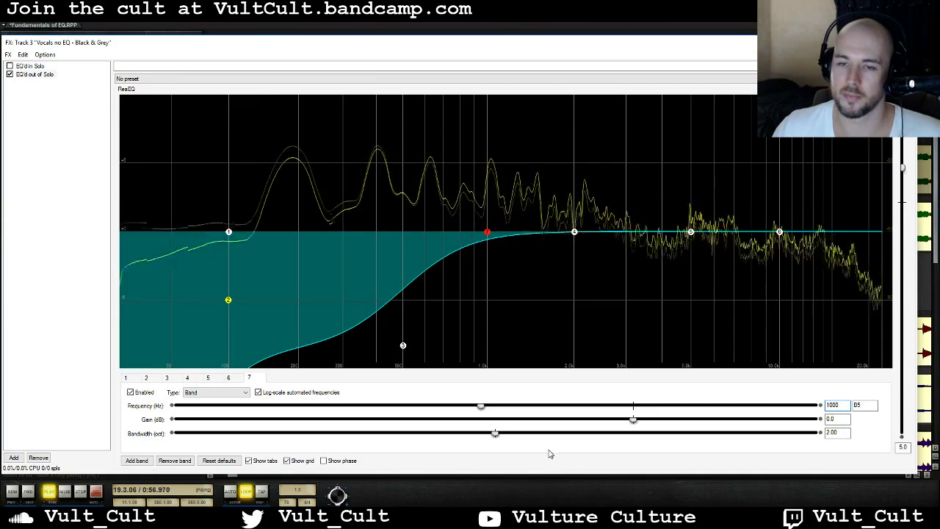
drag(633, 419, 618, 428)
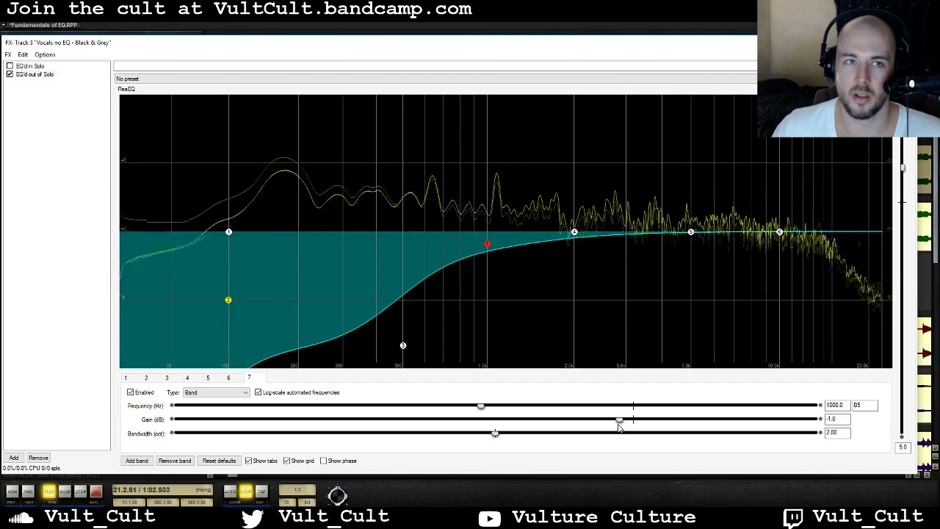
Step: Boost the band 4 high shelf to about 7.8 dB and lower the EQ's output gain to about 3.4 dB
click(574, 232)
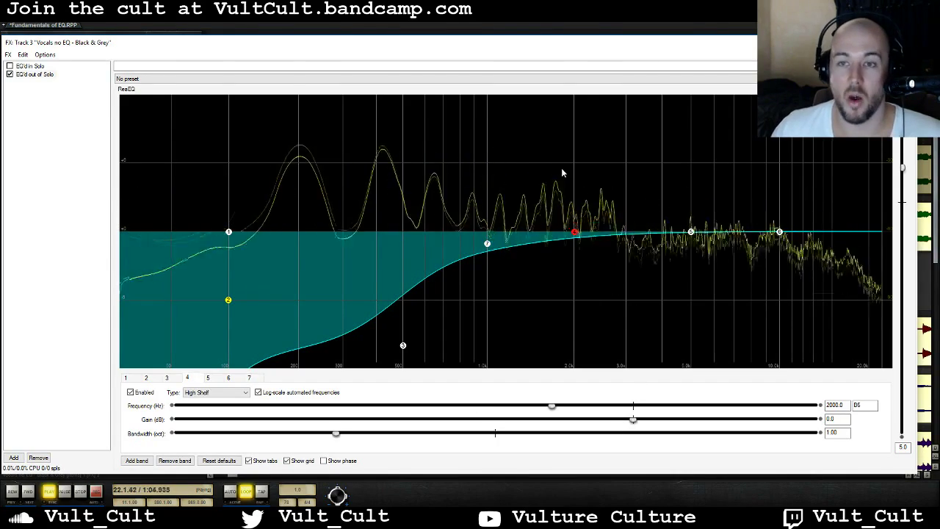
drag(634, 421, 704, 422)
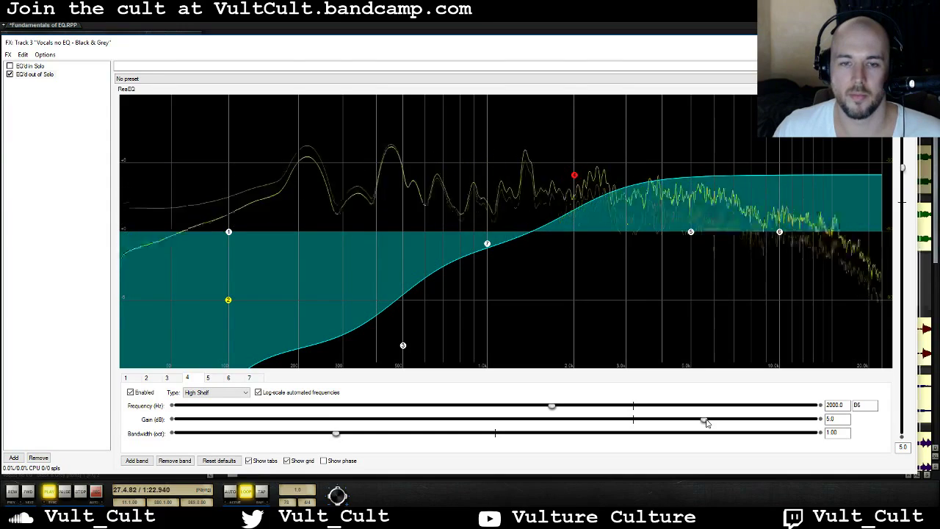
drag(705, 422, 708, 423)
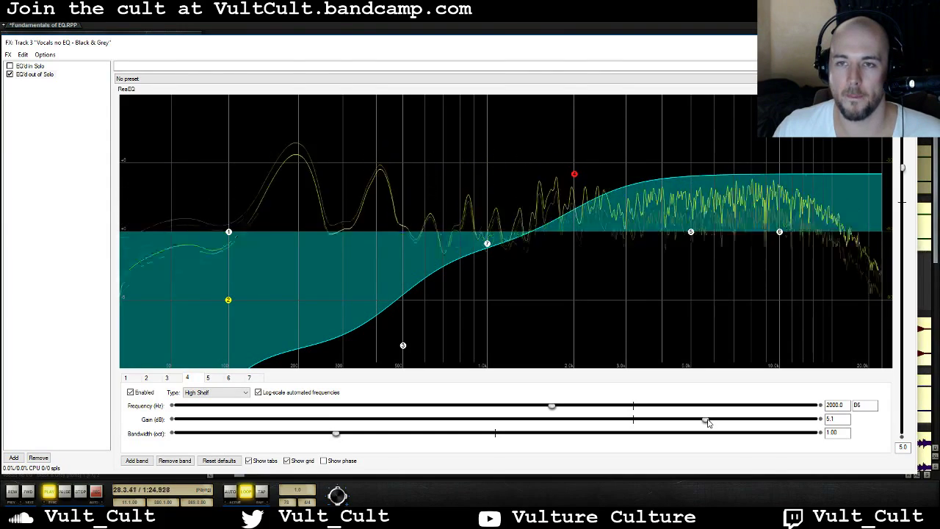
drag(707, 422, 750, 423)
drag(904, 169, 905, 177)
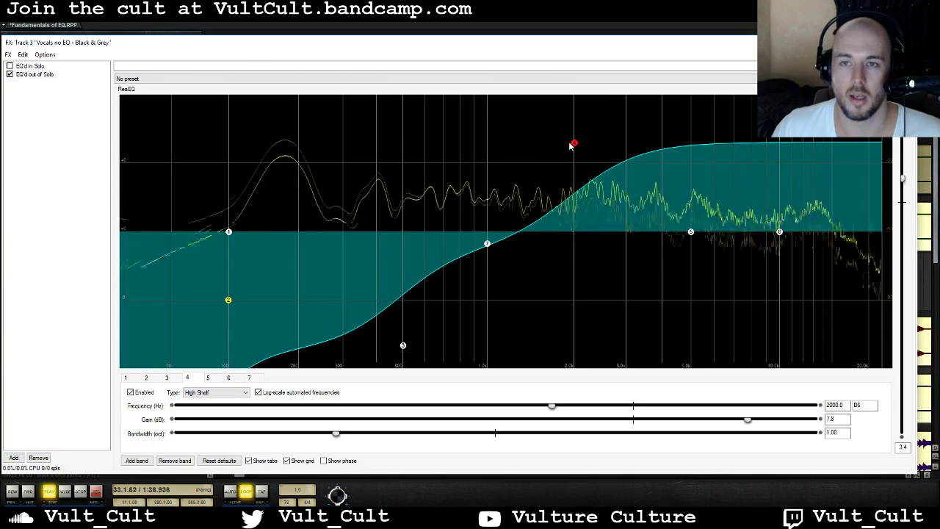
Step: Fine-tune the band 4 high shelf gain by ear, trying 9.0 dB and settling on 8.0 dB
key(space)
drag(747, 419, 763, 421)
drag(766, 420, 770, 420)
key(space)
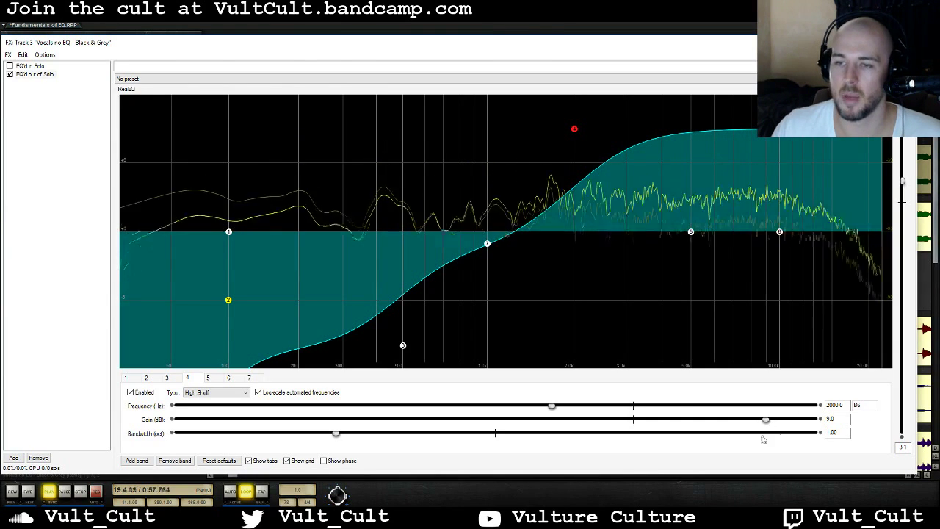
drag(765, 419, 751, 424)
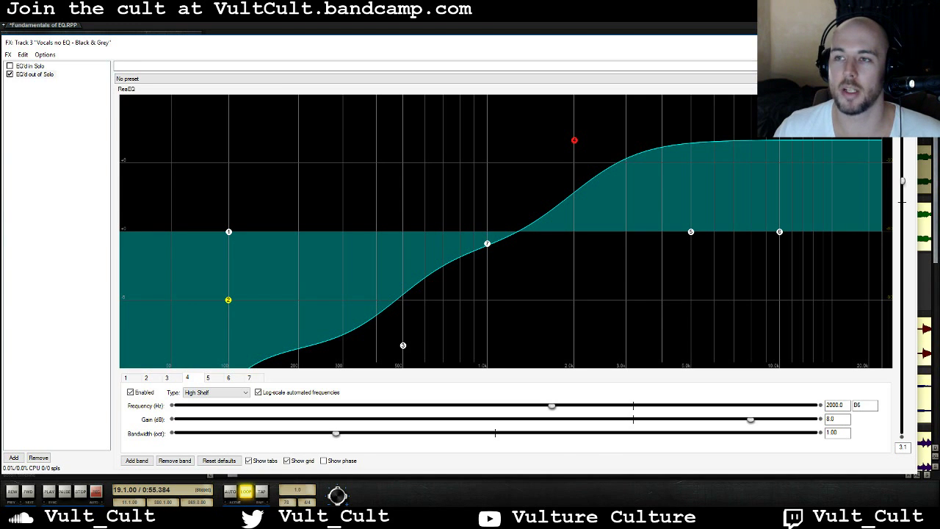
Step: Close the effects window, mute every track from Kick to Piano Lead, and listen to the EQ'd vocals alone
click(906, 43)
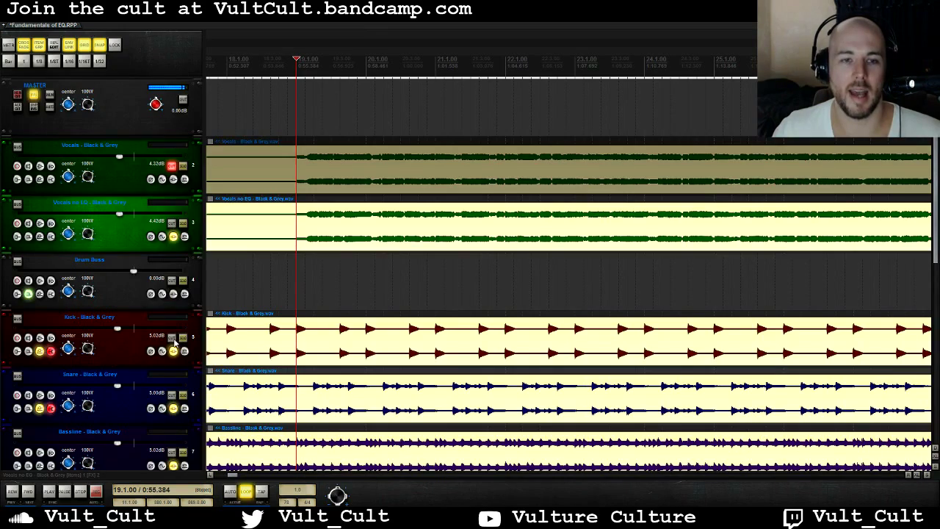
drag(172, 338, 172, 433)
scroll(173, 433, down, 8)
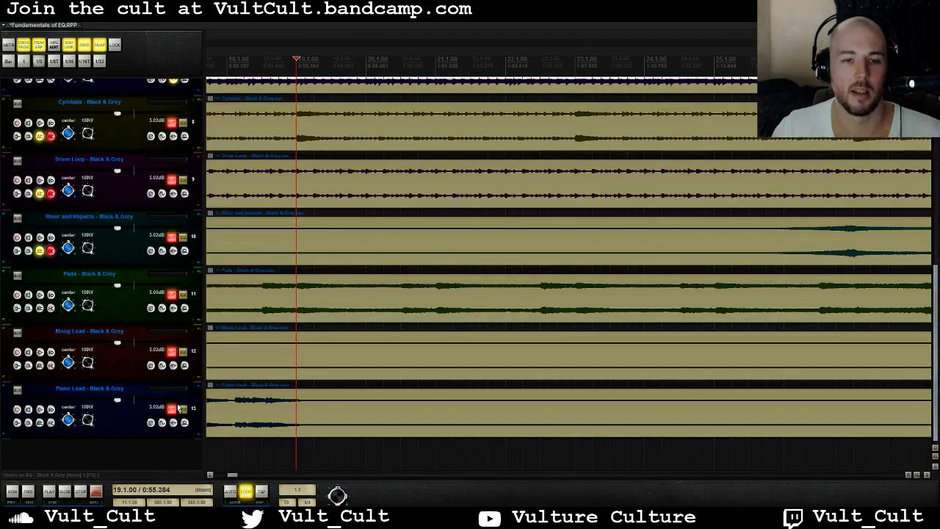
scroll(398, 417, up, 8)
key(space)
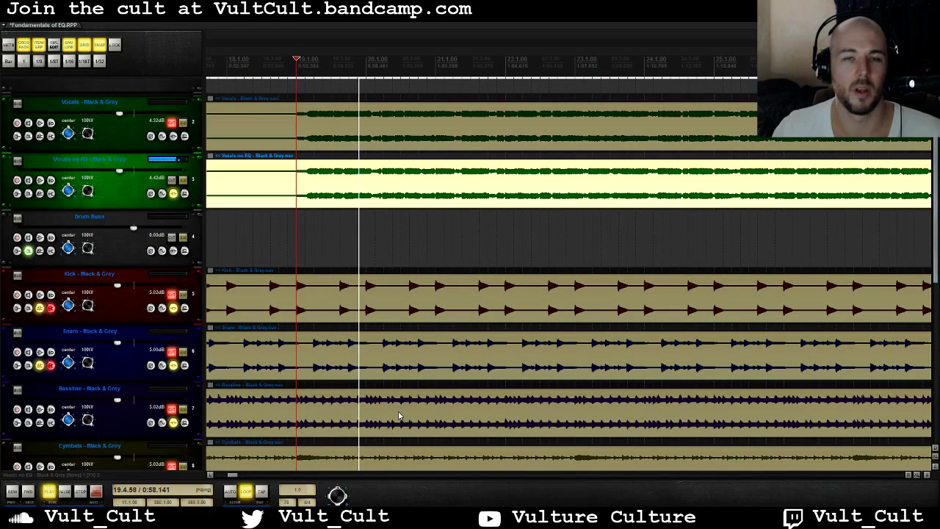
key(space)
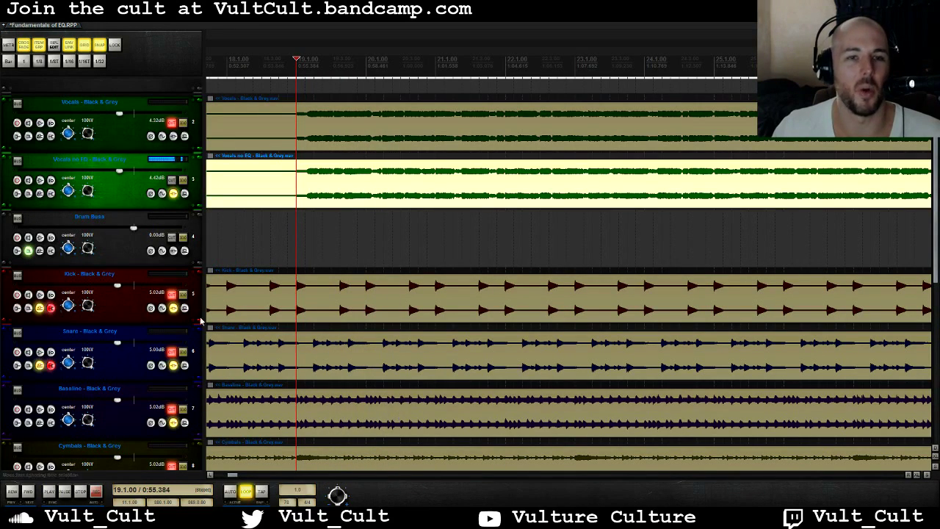
Step: Unmute all instrument tracks from Kick to Piano Lead
drag(175, 296, 173, 465)
scroll(174, 465, down, 6)
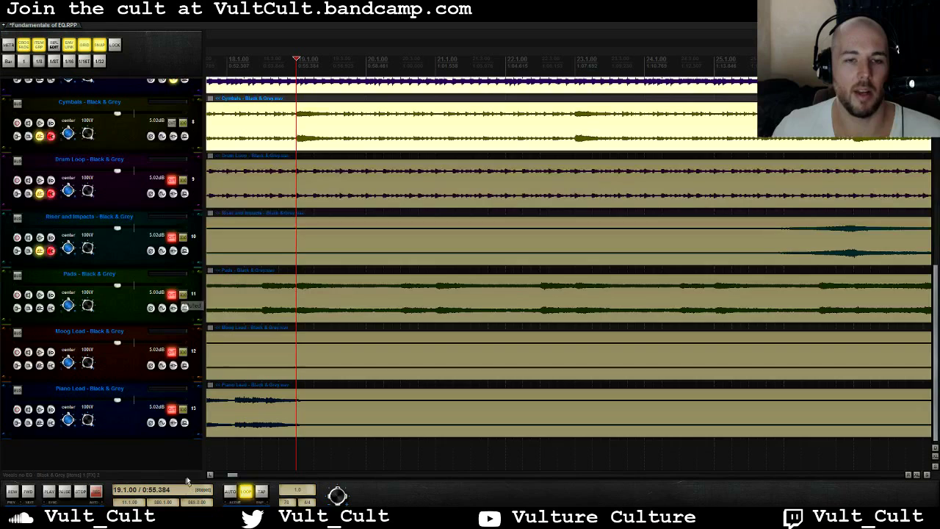
drag(174, 181, 174, 419)
scroll(313, 376, up, 6)
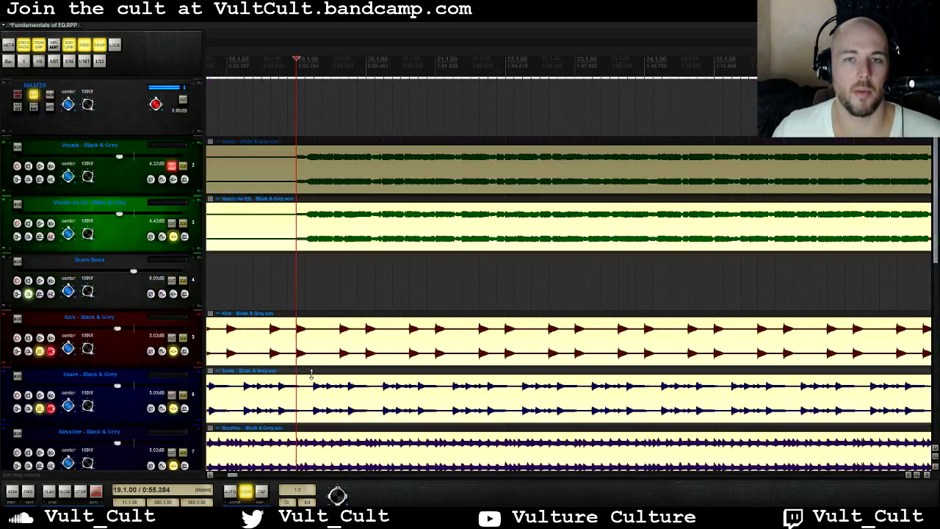
Step: Compare the EQ'd in Solo and EQ'd out of Solo versions on the Vocals no EQ track, and lower the latter's output gain to 1.5 dB
click(173, 237)
click(10, 66)
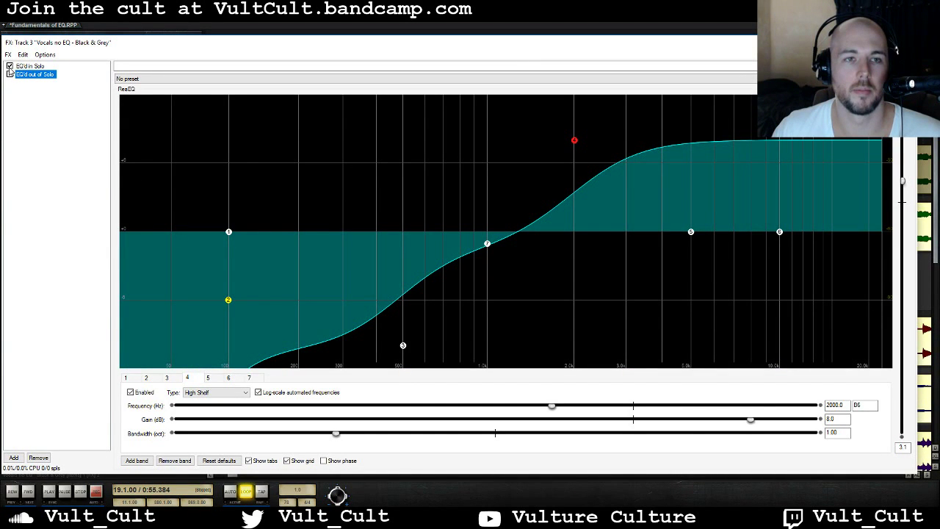
key(space)
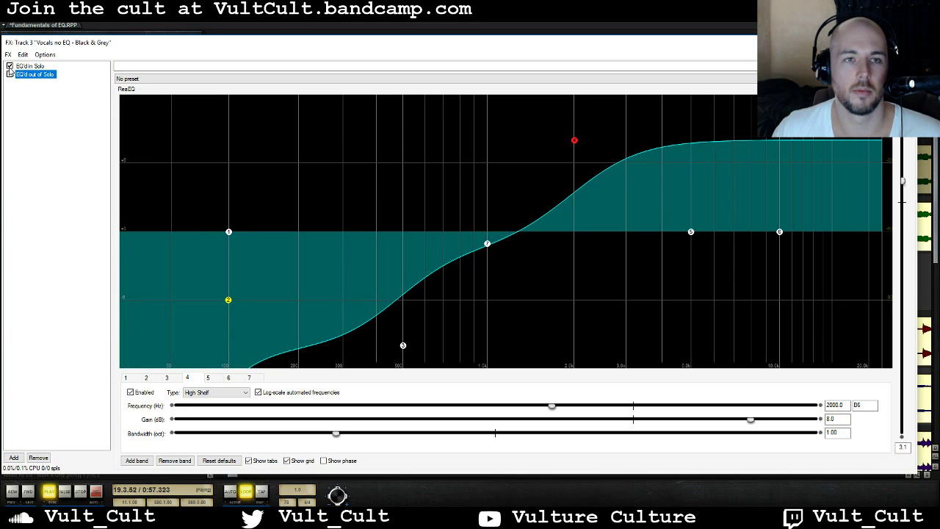
click(10, 74)
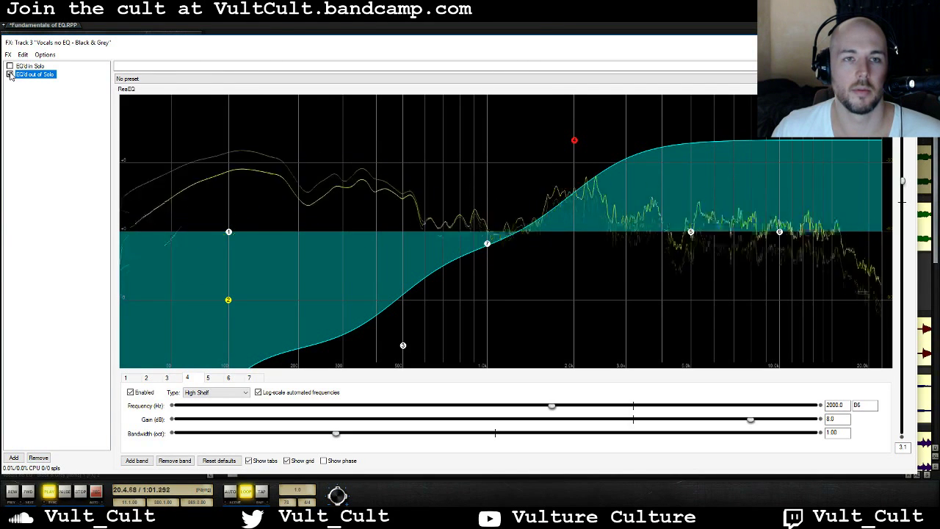
key(space)
drag(902, 182, 905, 193)
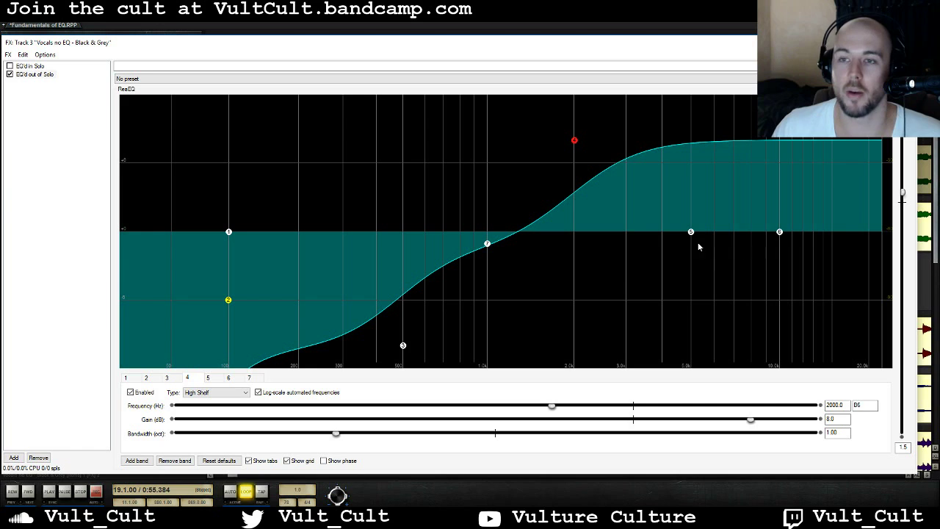
Step: During playback, cut the band 6 high shelf to -4.0 dB and boost the band 5 high shelf to about 3.3 dB
click(781, 232)
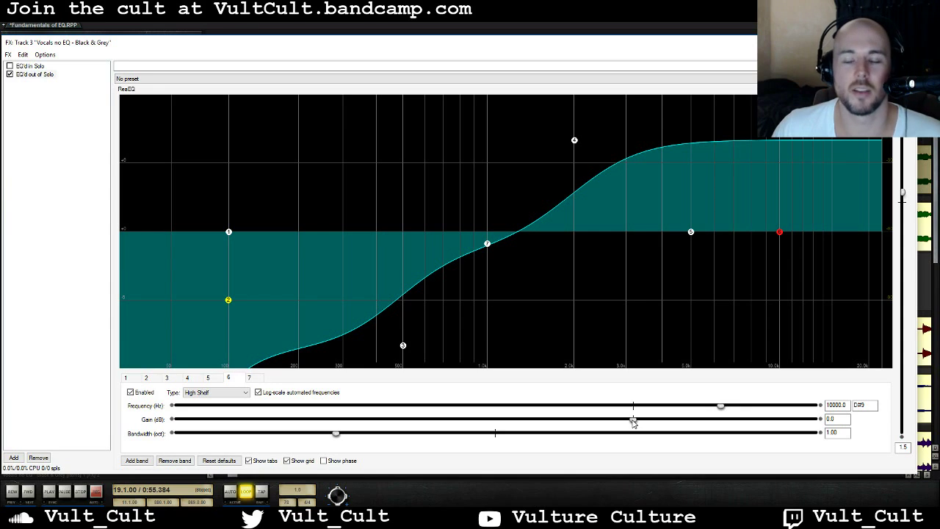
key(space)
drag(632, 421, 580, 428)
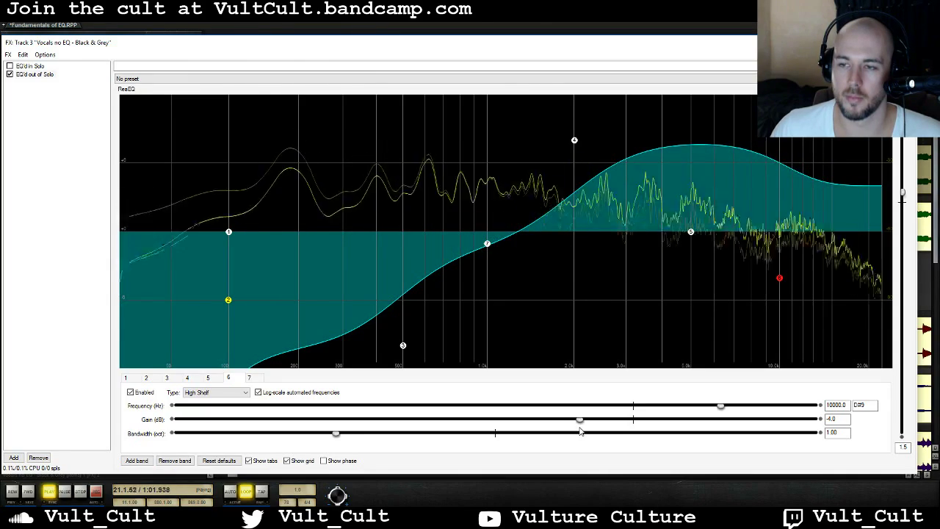
click(690, 233)
drag(632, 419, 679, 426)
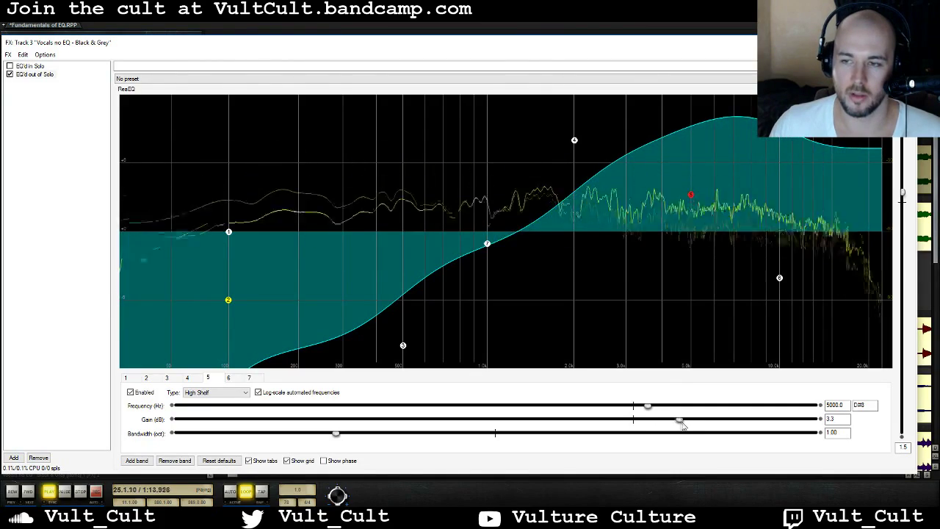
Step: Lower the band 5 high shelf to 2.9 dB and the EQ'd out of Solo output gain to 1.0 dB, and stop playback
drag(678, 426, 676, 426)
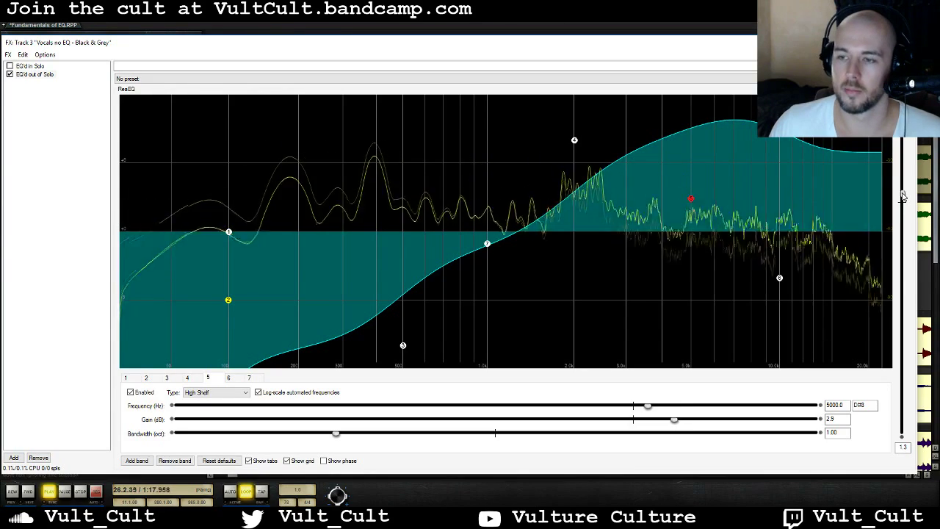
key(space)
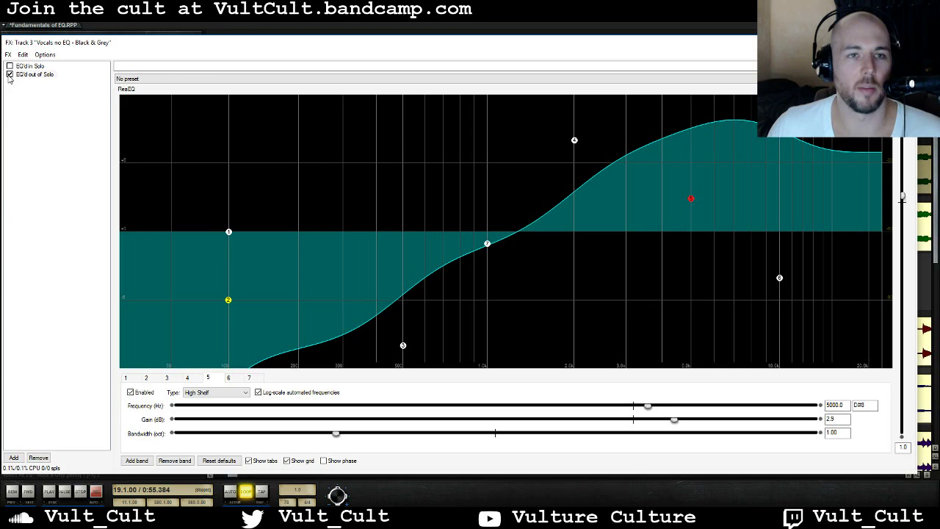
Step: Switch the vocals to the EQ'd in Solo version, play it in the mix, and raise its output gain to 0.0 dB
click(11, 75)
click(10, 66)
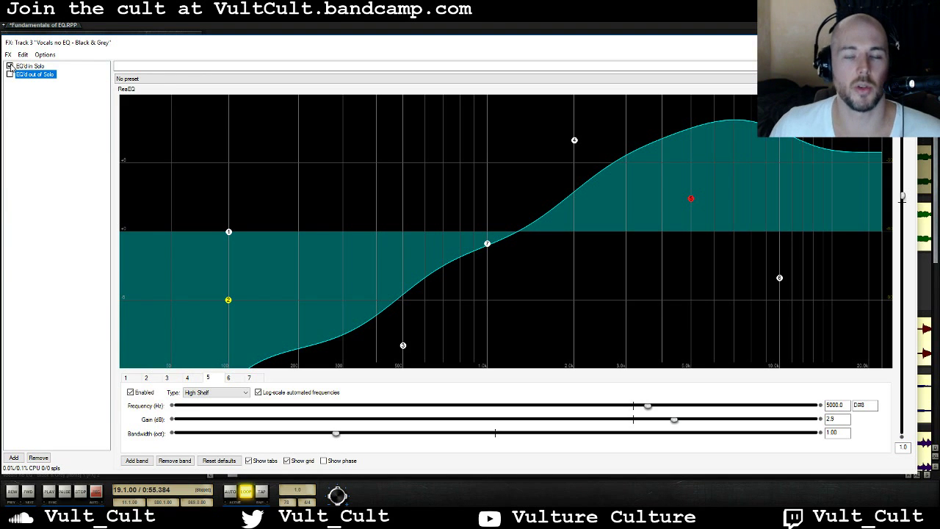
key(space)
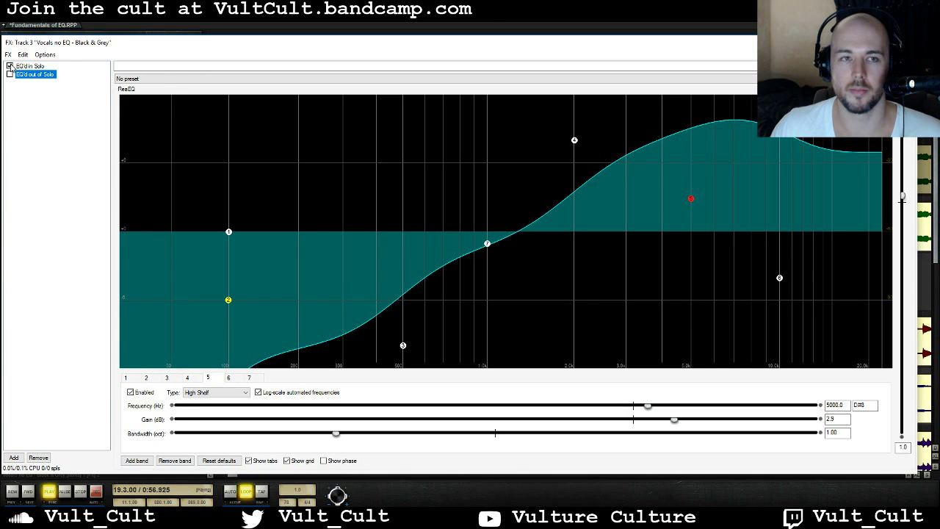
click(11, 66)
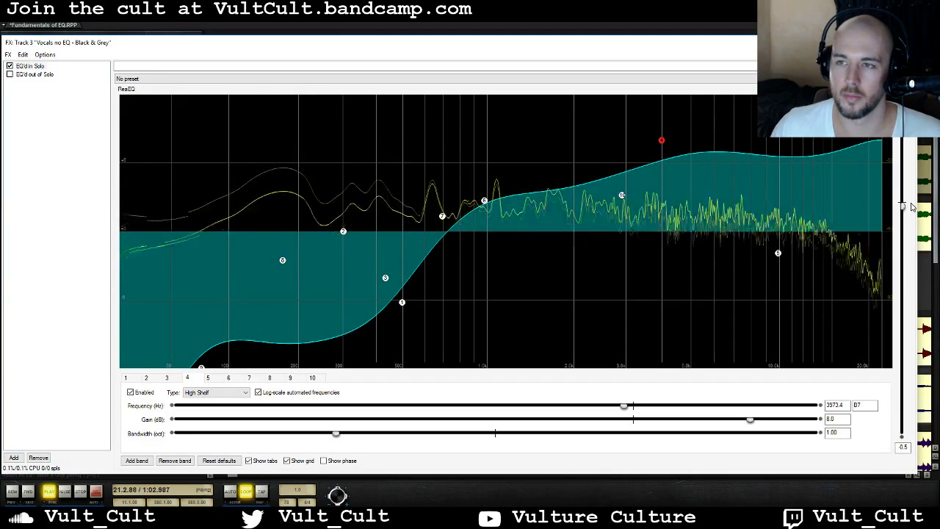
drag(903, 207, 904, 203)
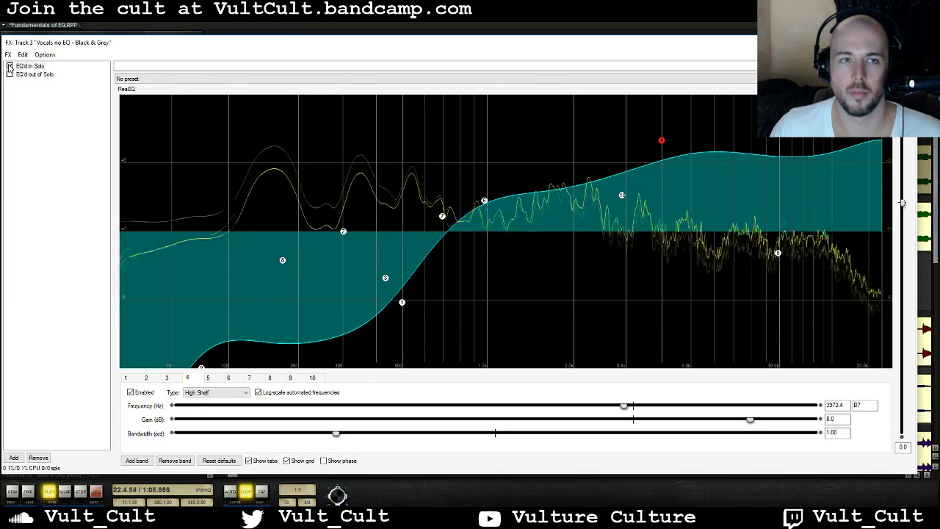
Step: Disable EQ'd in Solo, enable EQ'd out of Solo, and listen to that version in the mix
click(10, 67)
click(10, 76)
key(space)
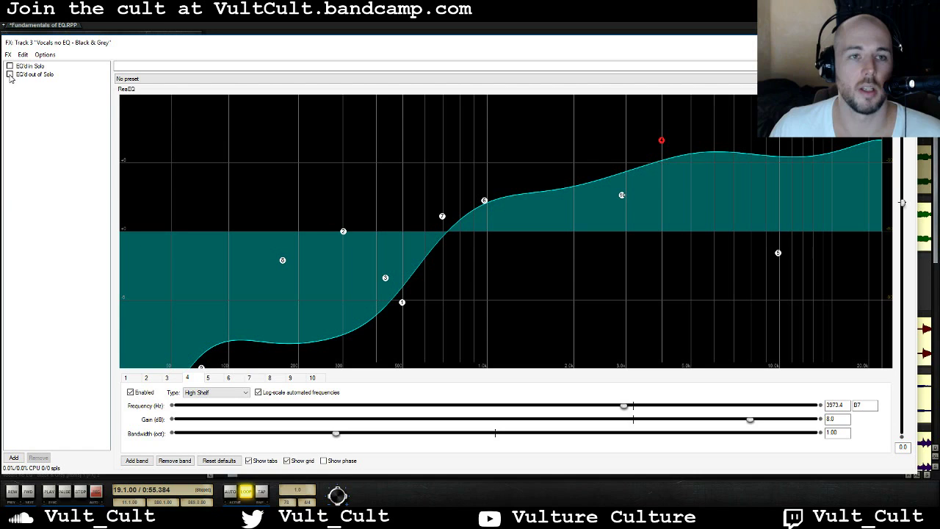
key(space)
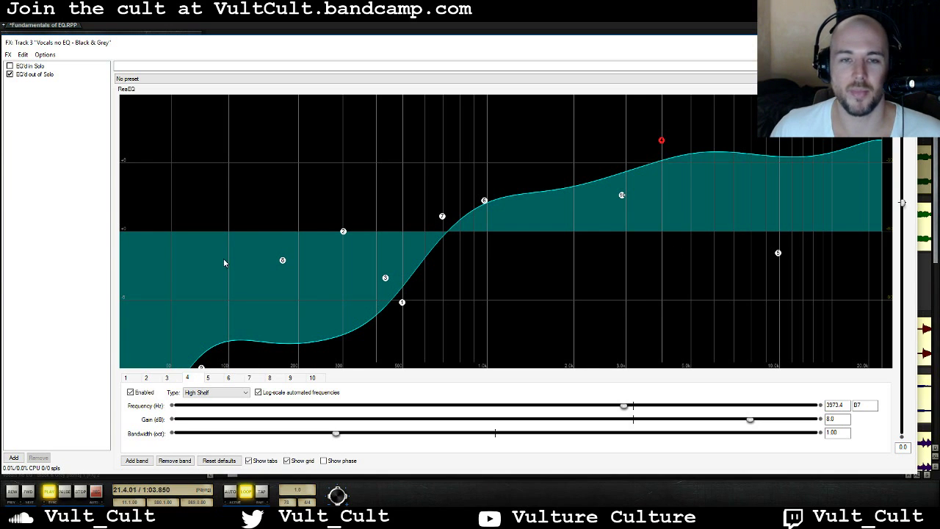
key(space)
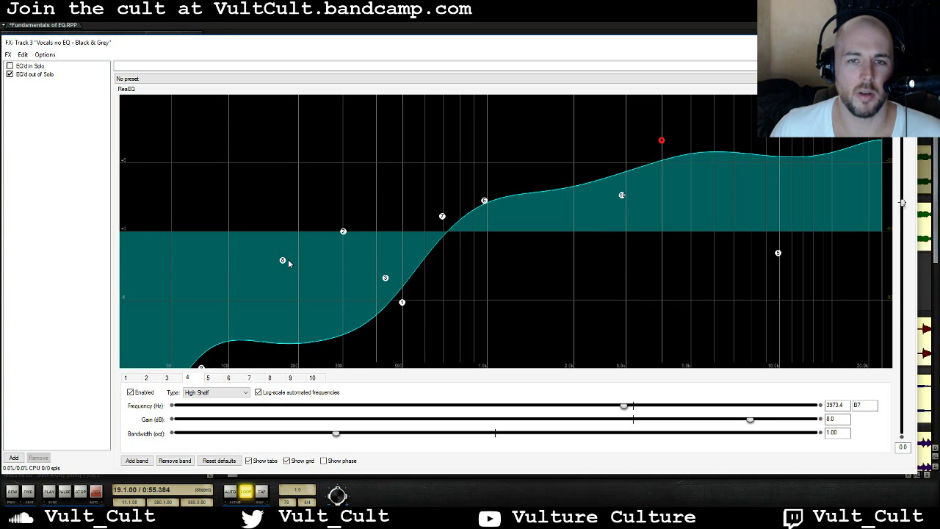
Step: Add a band to the EQ'd in Solo curve near 100 Hz and boost it to about 4.6 dB during playback
double_click(311, 232)
drag(310, 232, 230, 206)
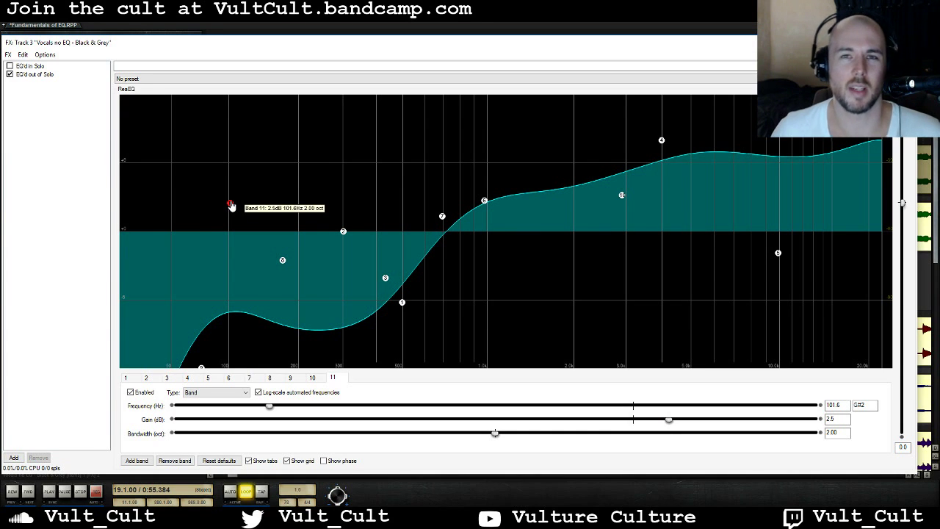
key(space)
drag(231, 205, 229, 184)
key(space)
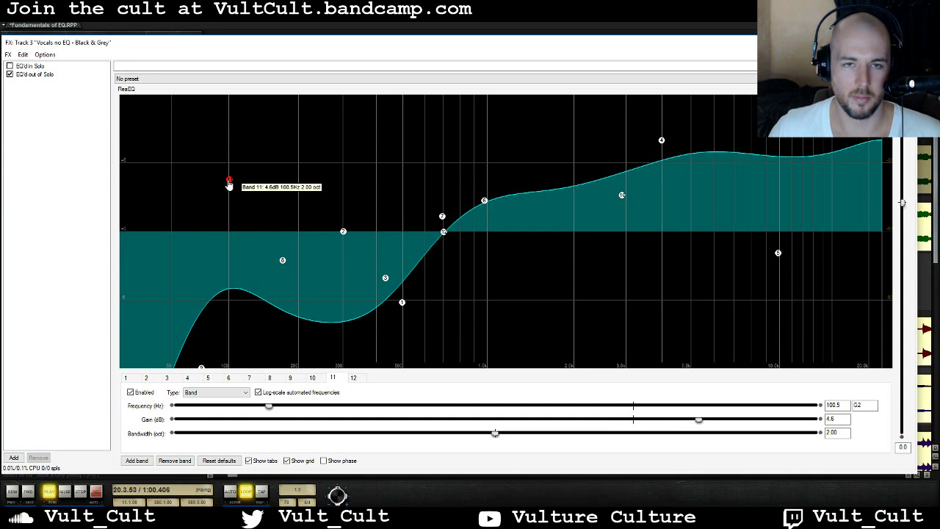
key(space)
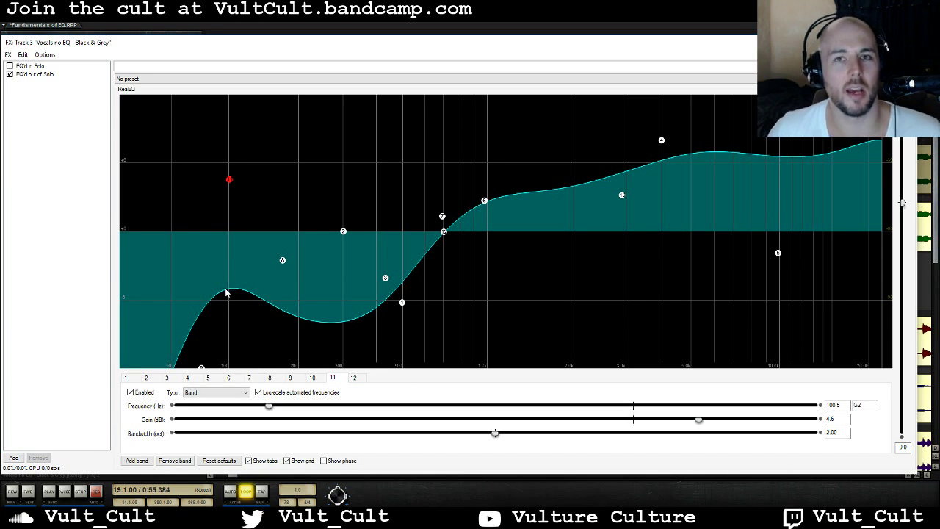
Step: Raise the band 11 boost to about 5.9 dB at about 99 Hz while listening to the mix
key(space)
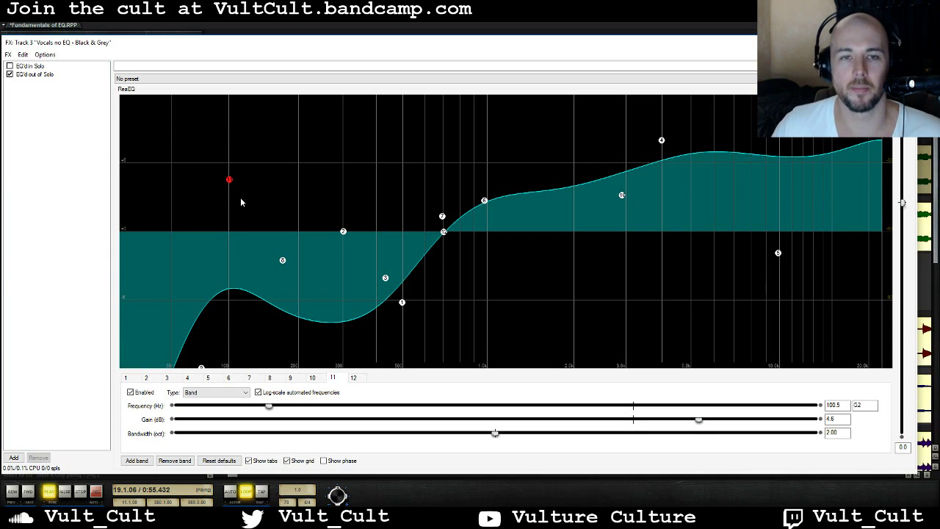
drag(229, 184, 229, 170)
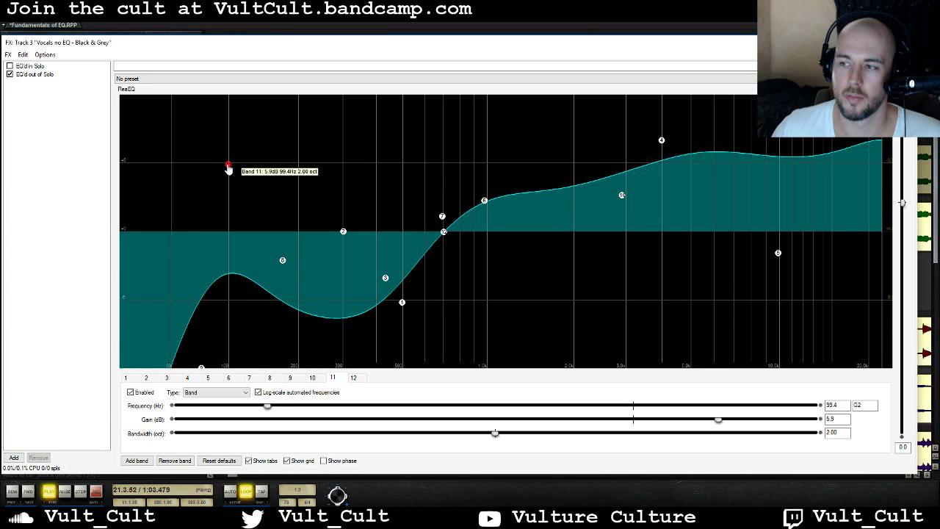
key(space)
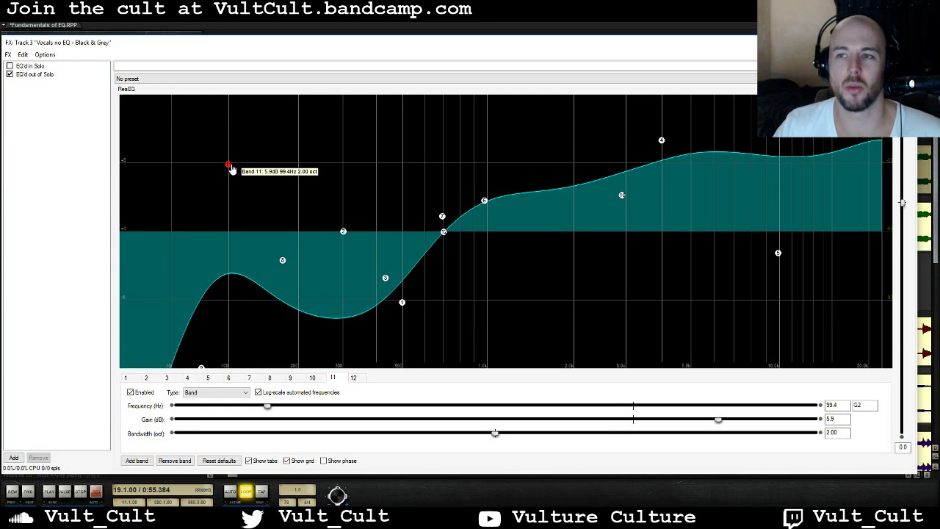
Step: Compare EQ'd in Solo with EQ'd out of Solo by toggling both effects together, and raise the displayed EQ's output gain to 0.4 dB
mouse_move(228, 171)
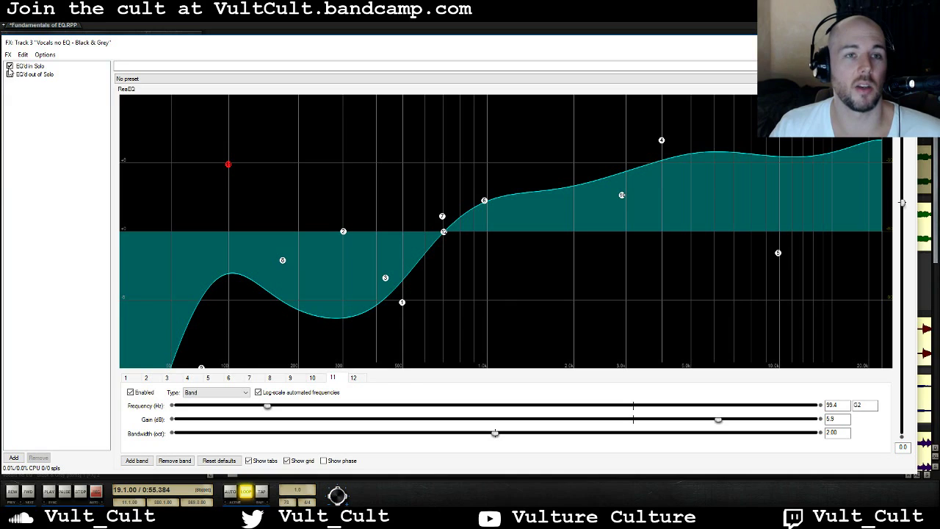
key(space)
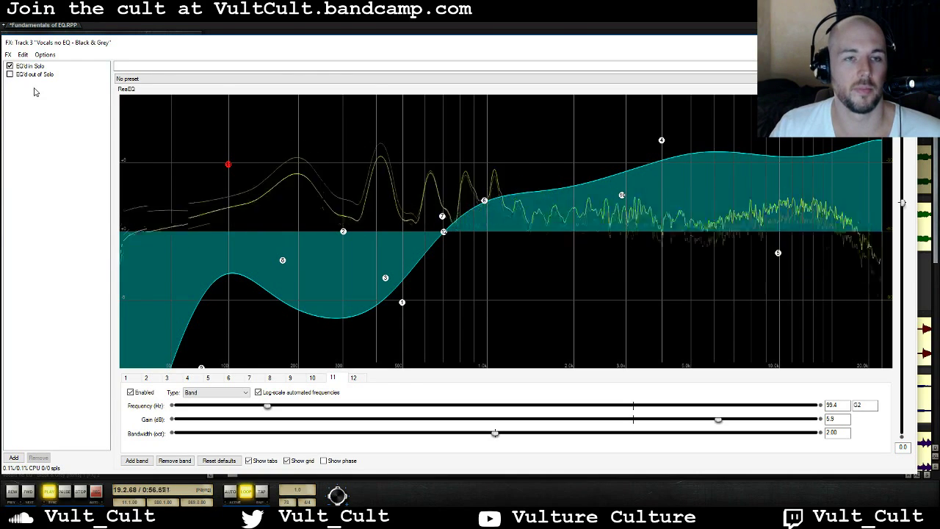
drag(35, 89, 37, 70)
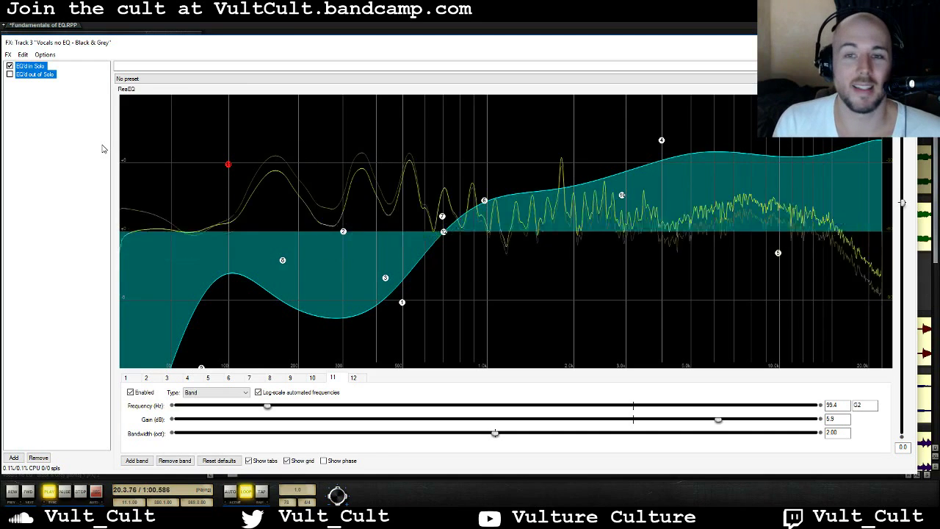
key(ctrl+b)
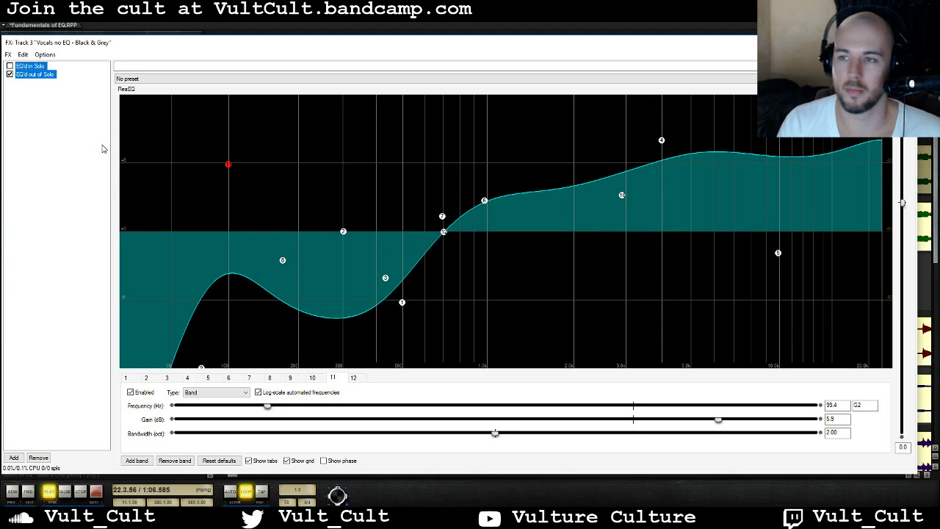
drag(904, 206, 905, 204)
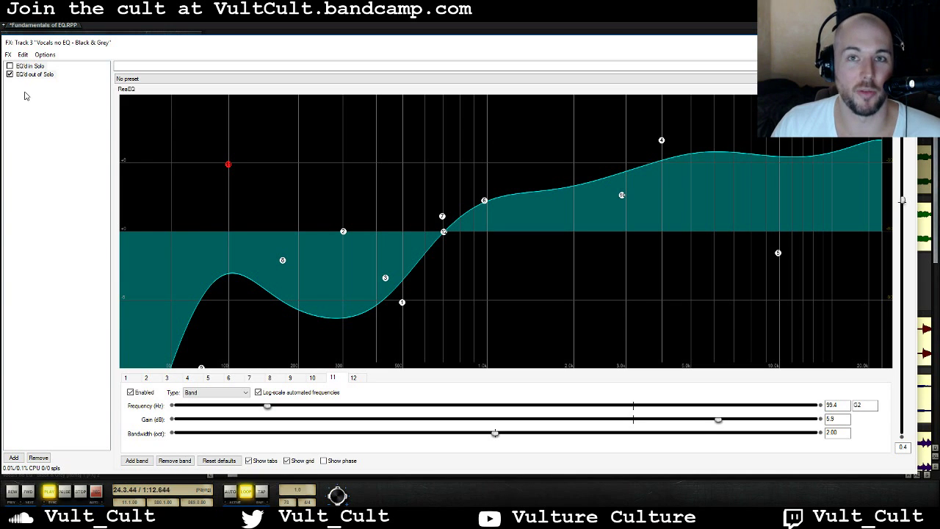
key(space)
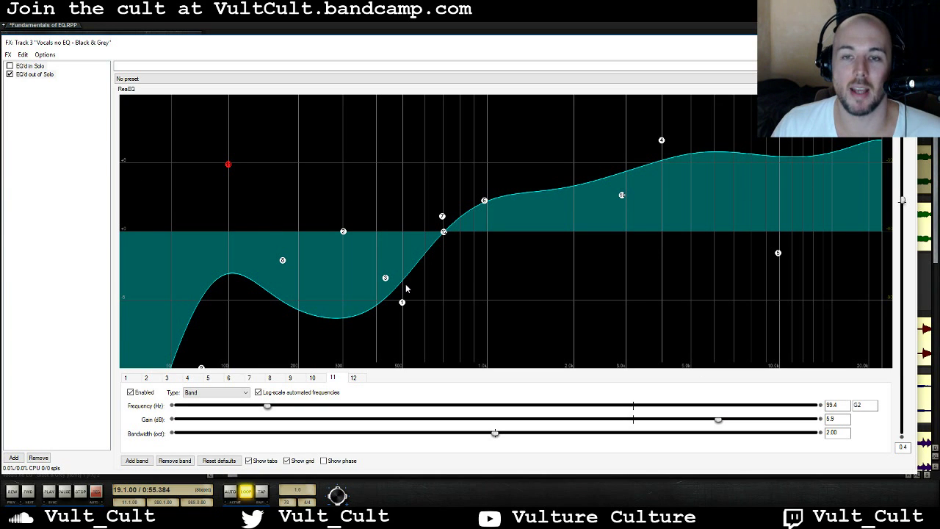
Step: Close the effects window and mute all instrument tracks from Kick to Piano Lead
click(905, 42)
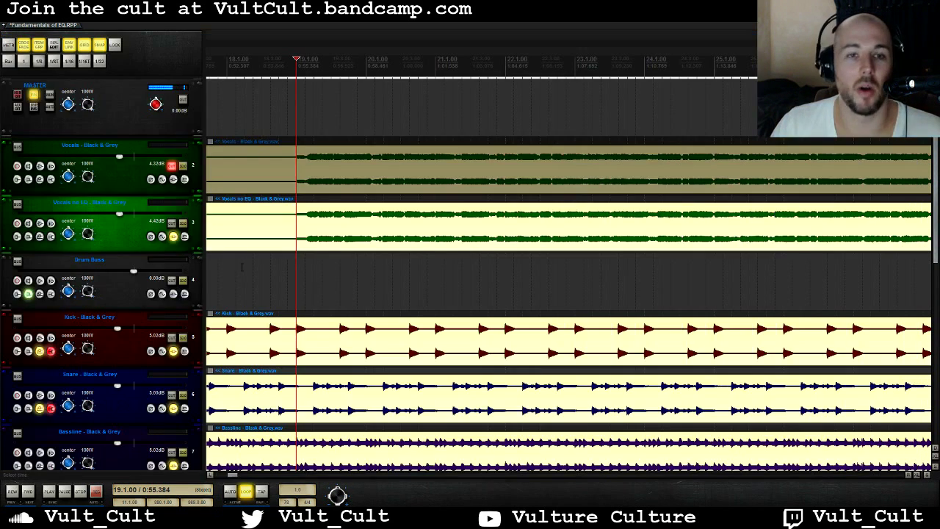
scroll(175, 341, down, 6)
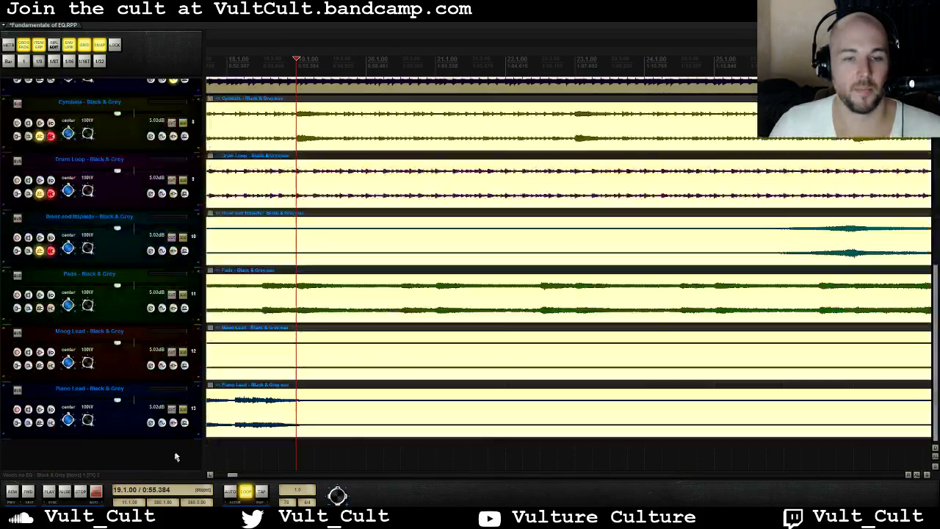
drag(172, 123, 173, 411)
scroll(180, 396, up, 6)
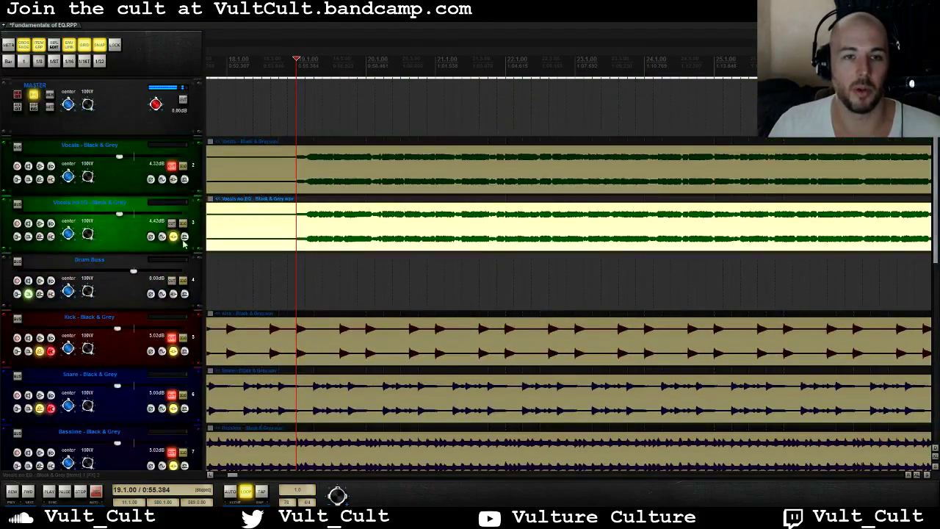
Step: Reopen the effects of the Vocals no EQ track and compare the two EQ versions on the vocals alone by swapping their bypass states
click(174, 236)
click(35, 74)
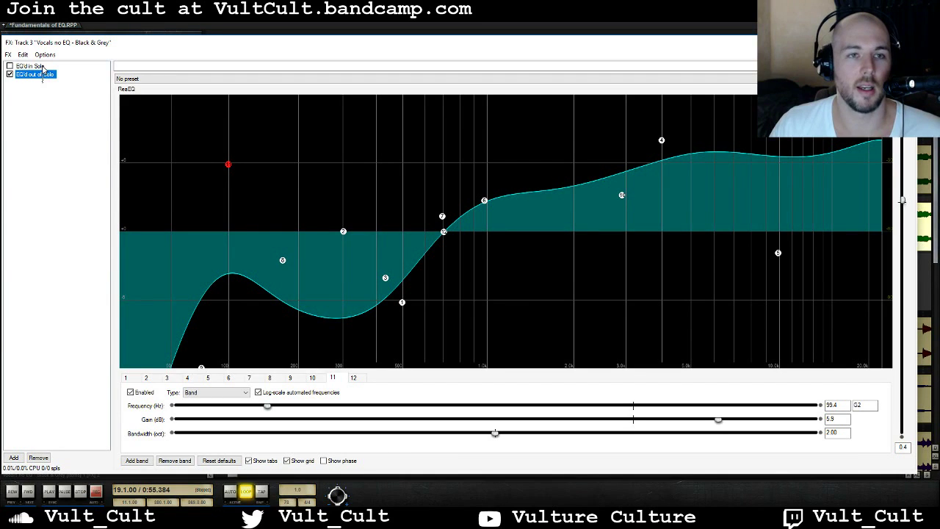
ctrl+click(33, 66)
key(ctrl+b)
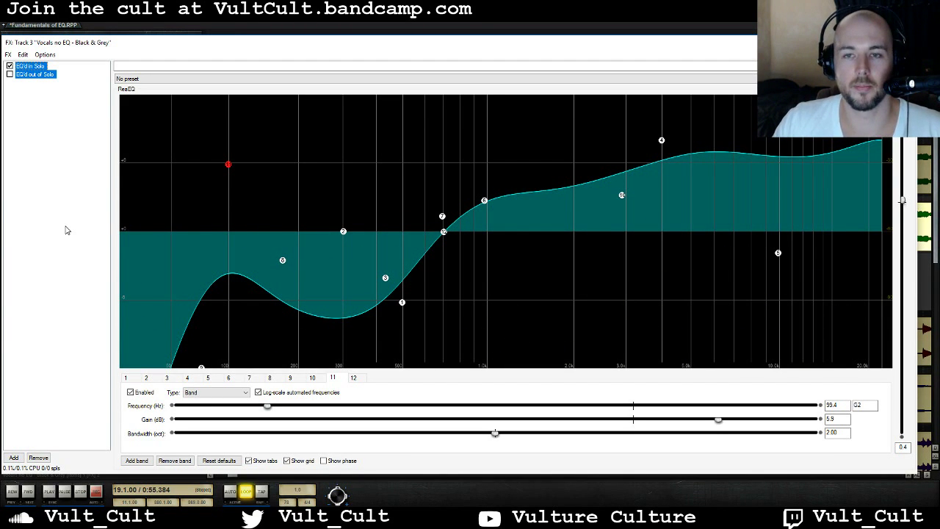
key(space)
key(ctrl+b)
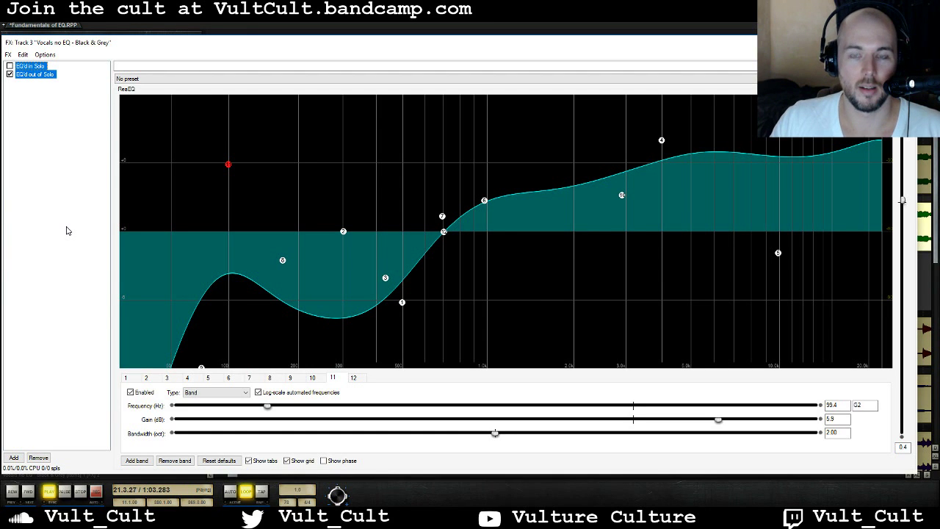
key(ctrl+b)
key(space)
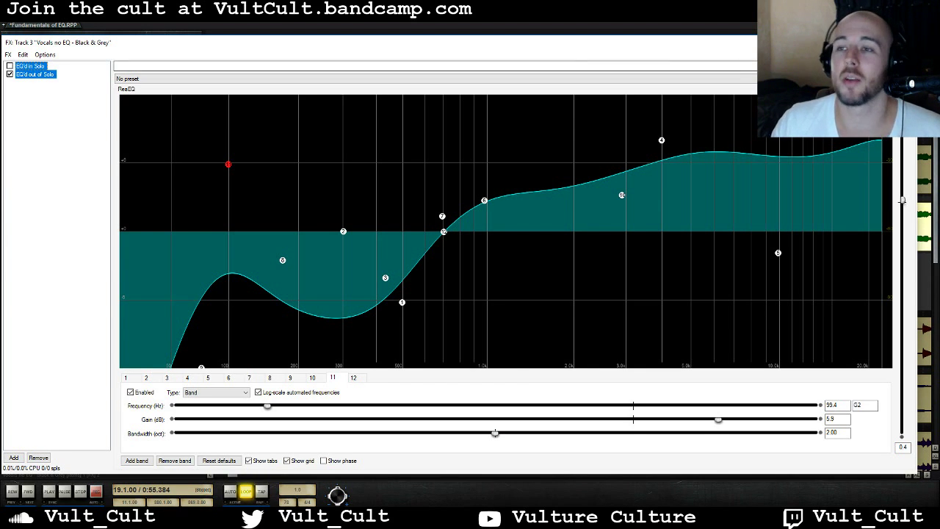
Step: Start playback, close the effects window, and unmute all instrument tracks from Kick to Piano Lead
click(905, 43)
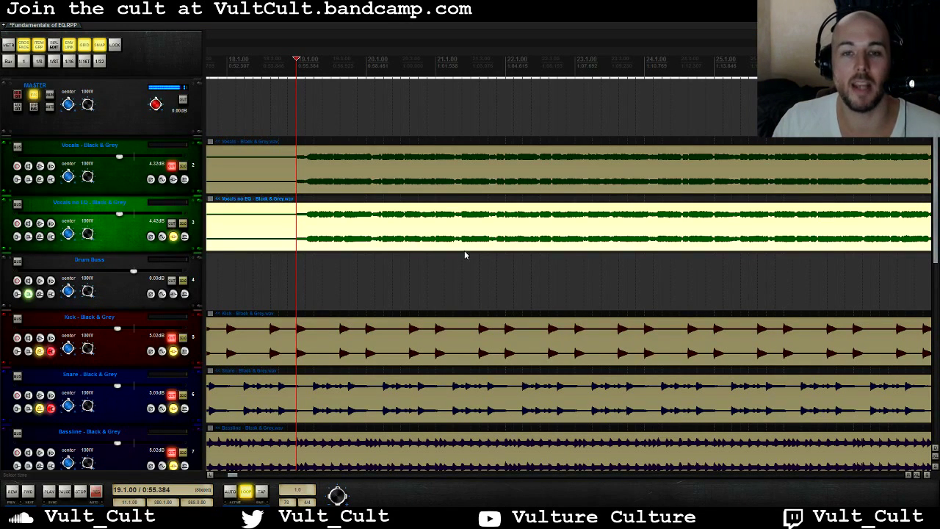
click(173, 236)
key(space)
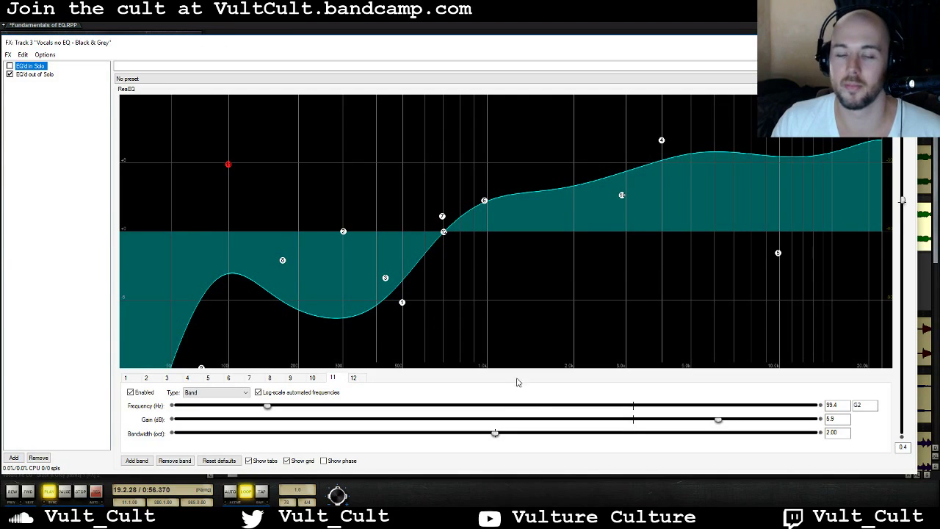
click(906, 42)
drag(172, 338, 183, 498)
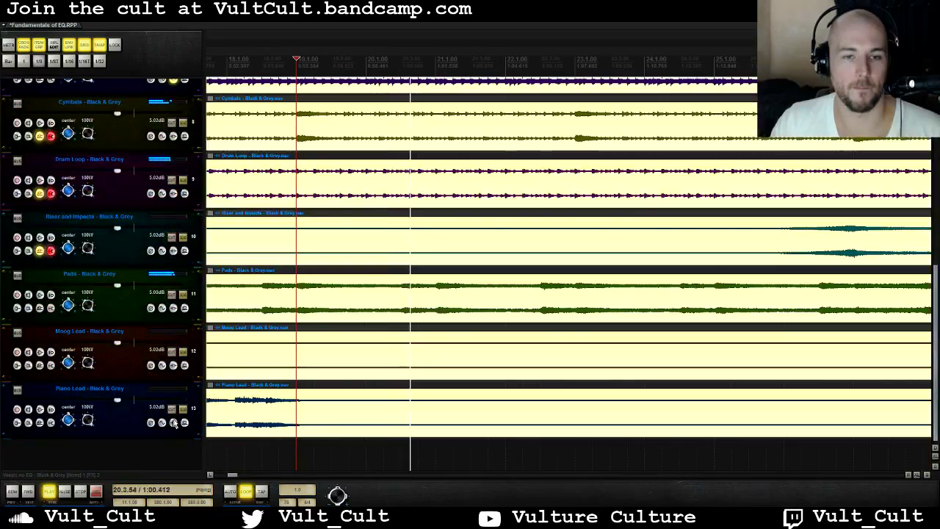
scroll(333, 413, up, 2)
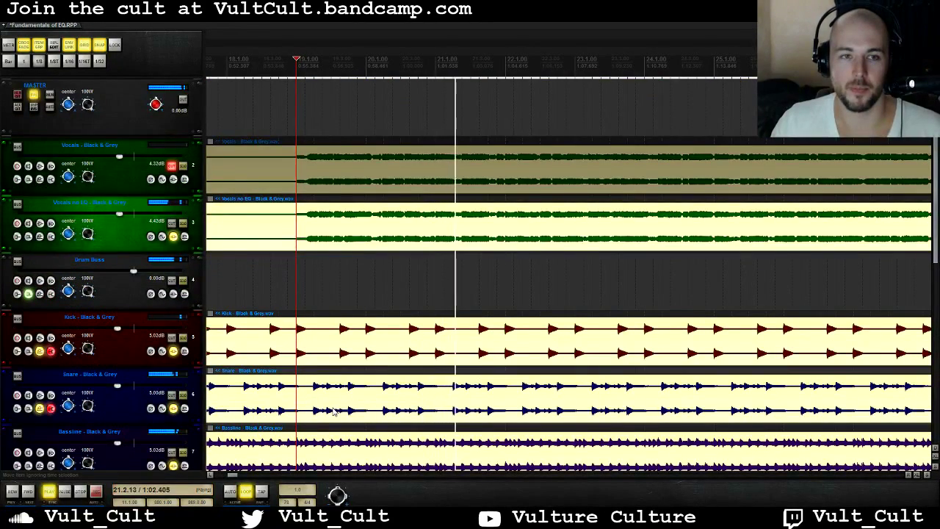
Step: Reopen the Vocals no EQ effects, swap between the two EQ versions in the full mix, and stop playback
click(173, 235)
key(ctrl+b)
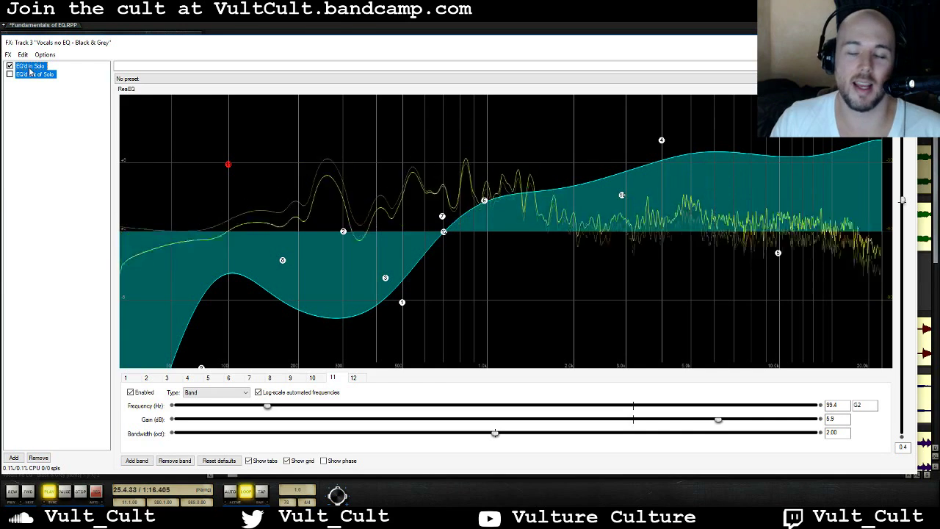
key(space)
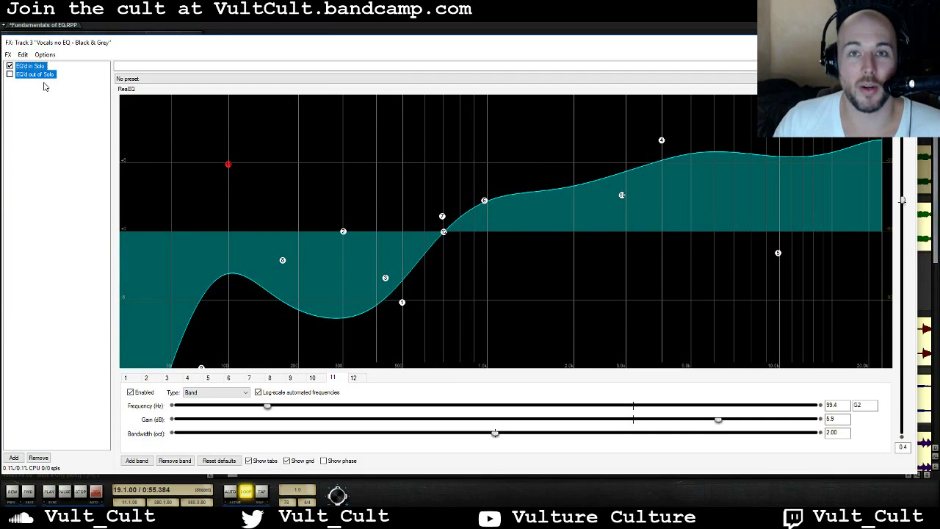